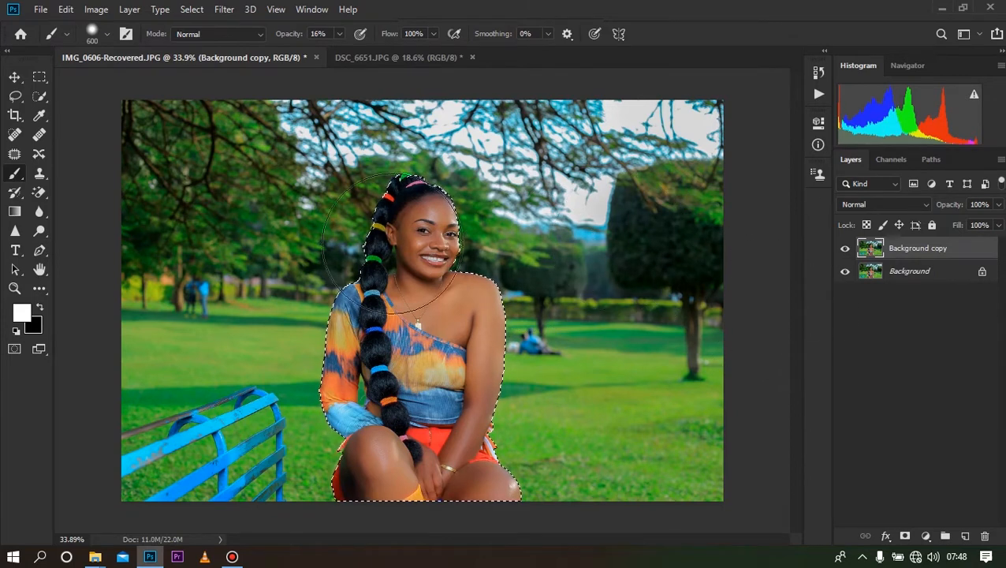
- Activate the Quick Selection tool for refining the hair area and reduce its brush size to 30 px
{"action": "scroll", "coordinate": [414, 191], "scroll_direction": "up", "scroll_amount": 6}
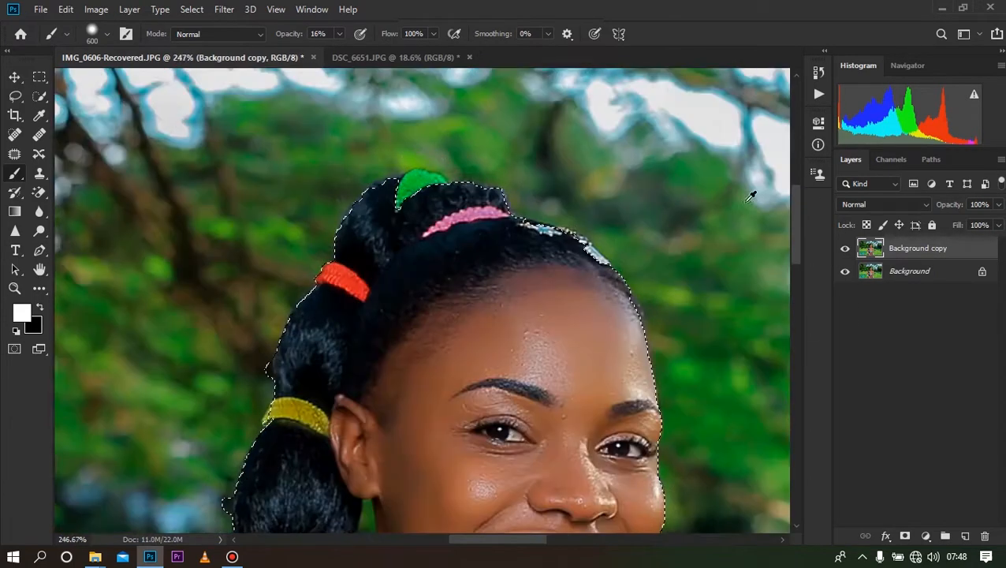
{"action": "key", "text": "w"}
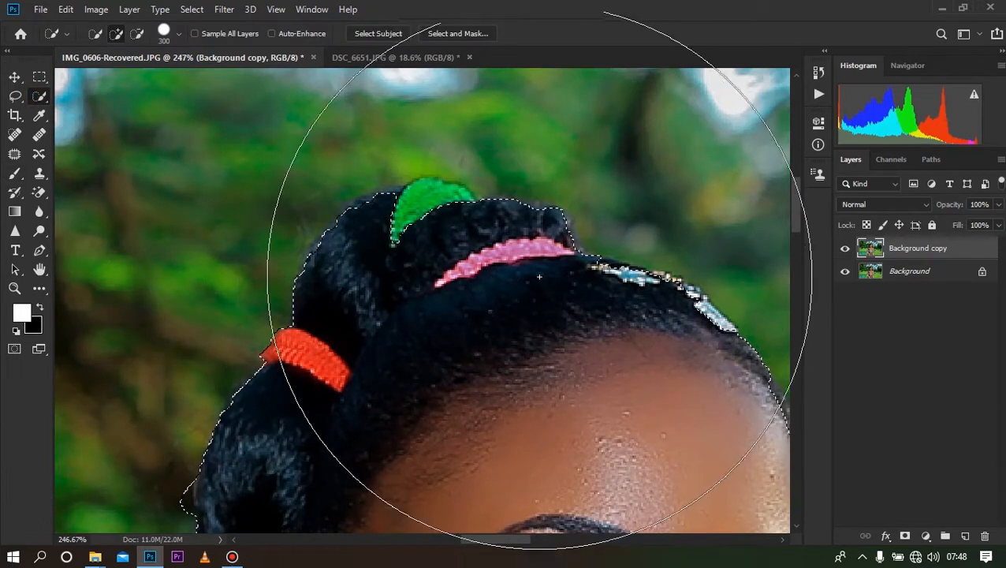
{"action": "right_click", "coordinate": [46, 98]}
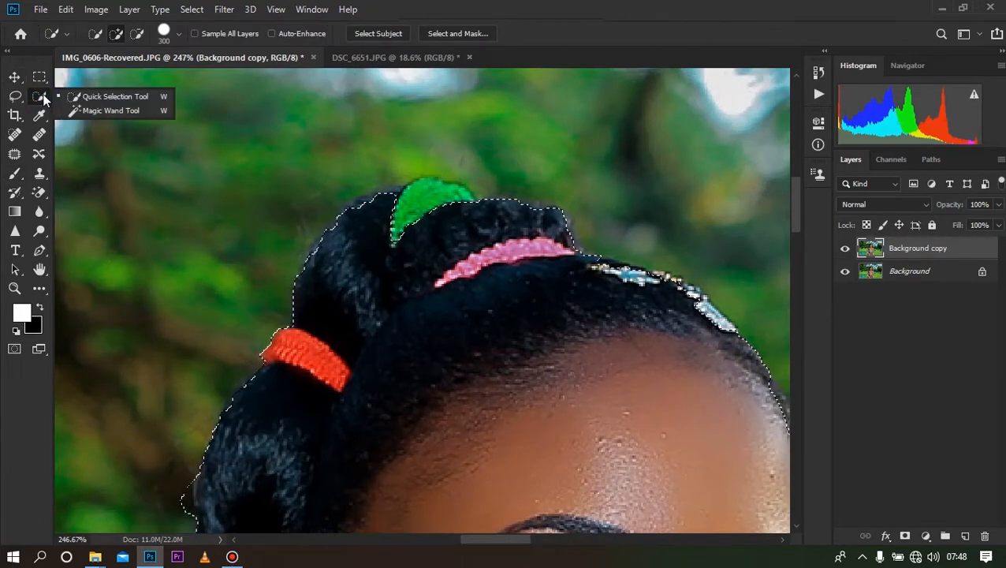
{"action": "left_click", "coordinate": [44, 96]}
{"action": "left_click", "coordinate": [43, 97]}
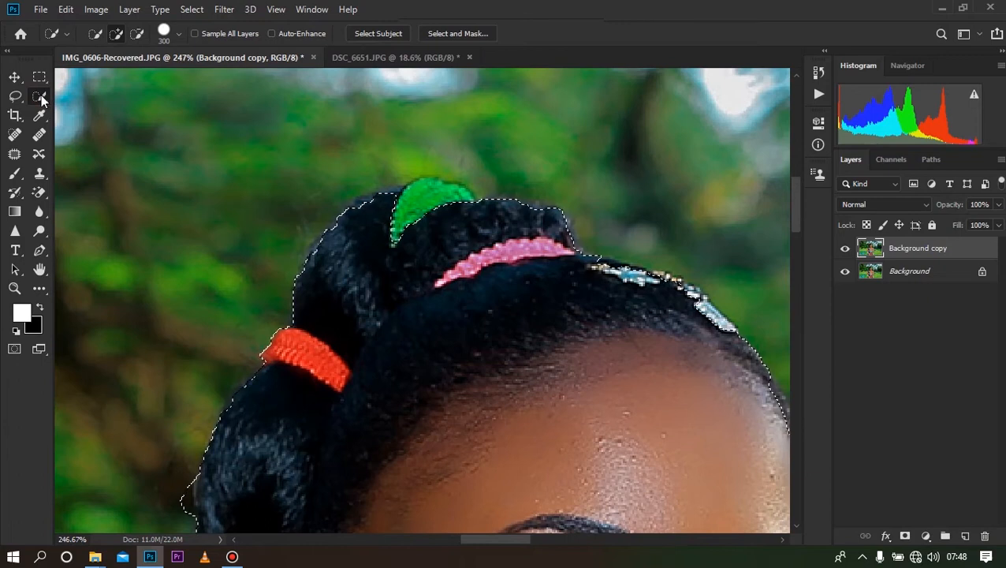
{"action": "key", "text": "bracketleft"}
{"action": "key", "text": "bracketleft"}
{"action": "key", "text": "bracketleft"}
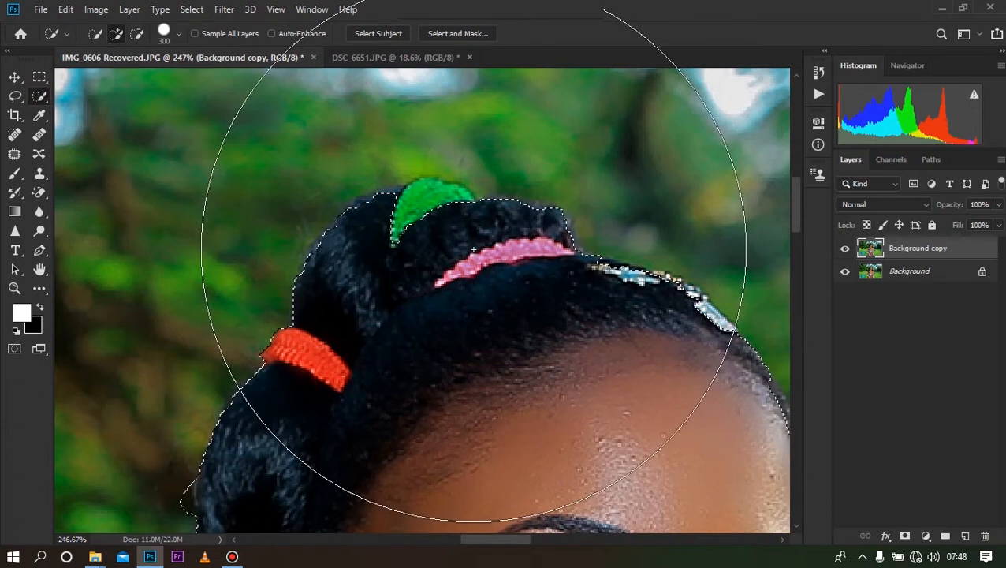
{"action": "key", "text": "bracketleft"}
{"action": "key", "text": "bracketleft"}
{"action": "key", "text": "bracketleft"}
{"action": "key", "text": "bracketleft"}
{"action": "key", "text": "bracketleft"}
{"action": "key", "text": "bracketleft"}
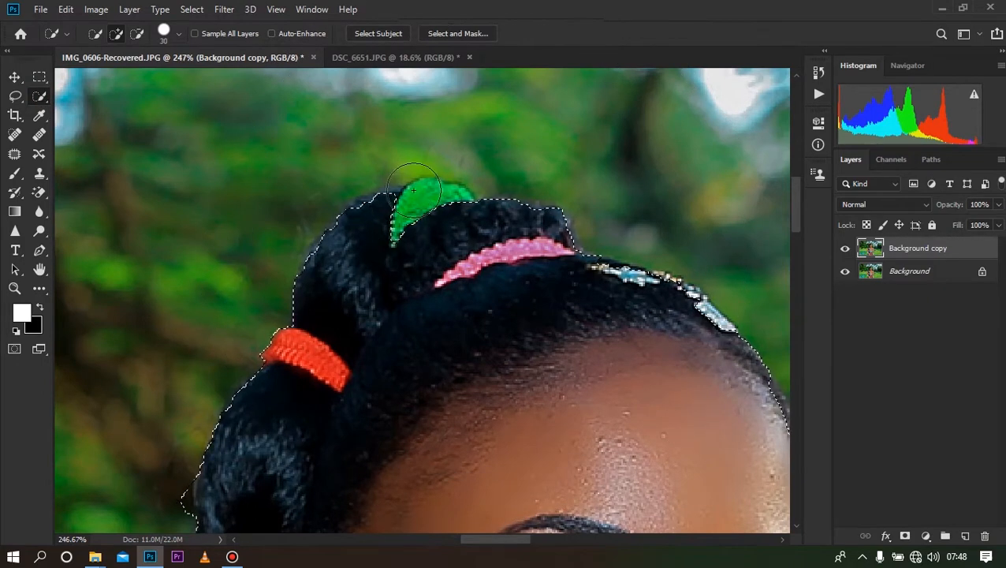
- Reduce the Quick Selection brush to 10 px and add the green hair tie on top of the head to the selection
{"action": "left_click", "coordinate": [176, 35]}
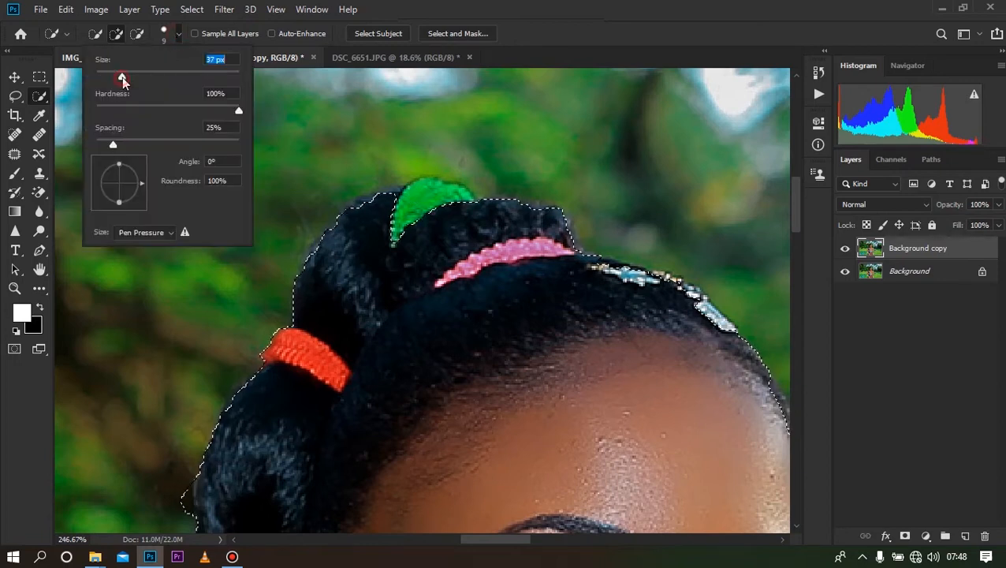
{"action": "left_click_drag", "start_coordinate": [143, 69], "coordinate": [152, 70]}
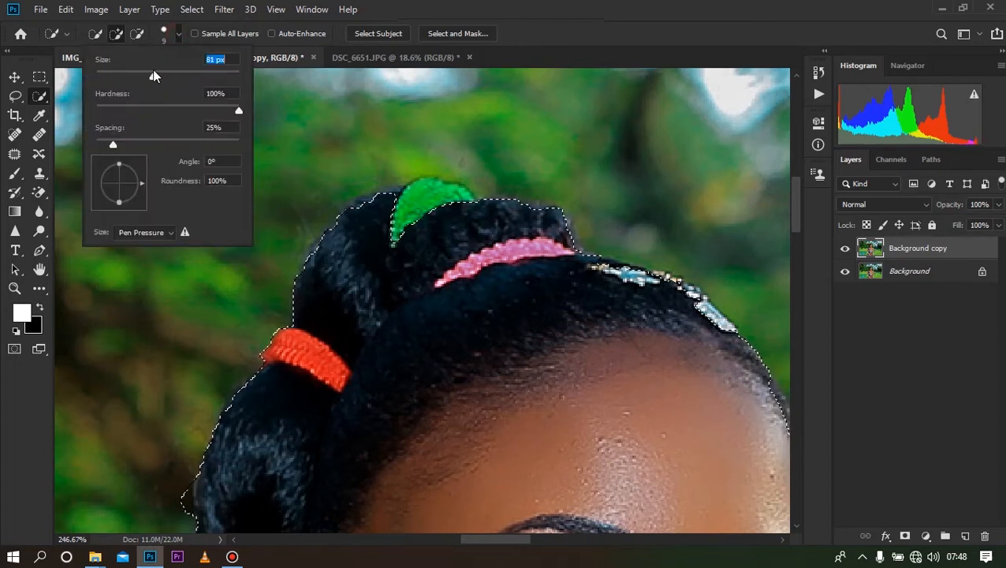
{"action": "left_click", "coordinate": [180, 33]}
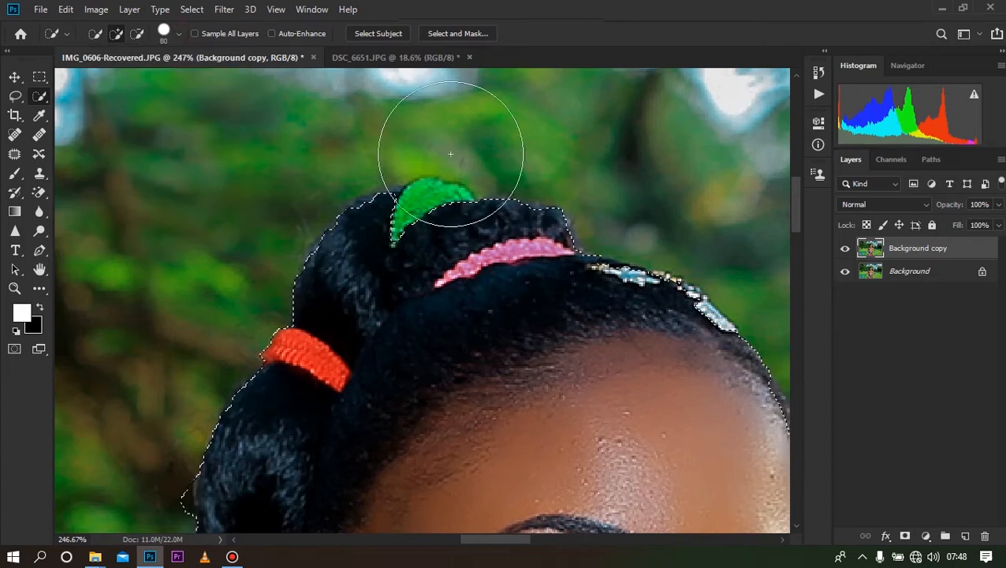
{"action": "key", "text": "bracketleft"}
{"action": "key", "text": "bracketleft"}
{"action": "key", "text": "bracketleft"}
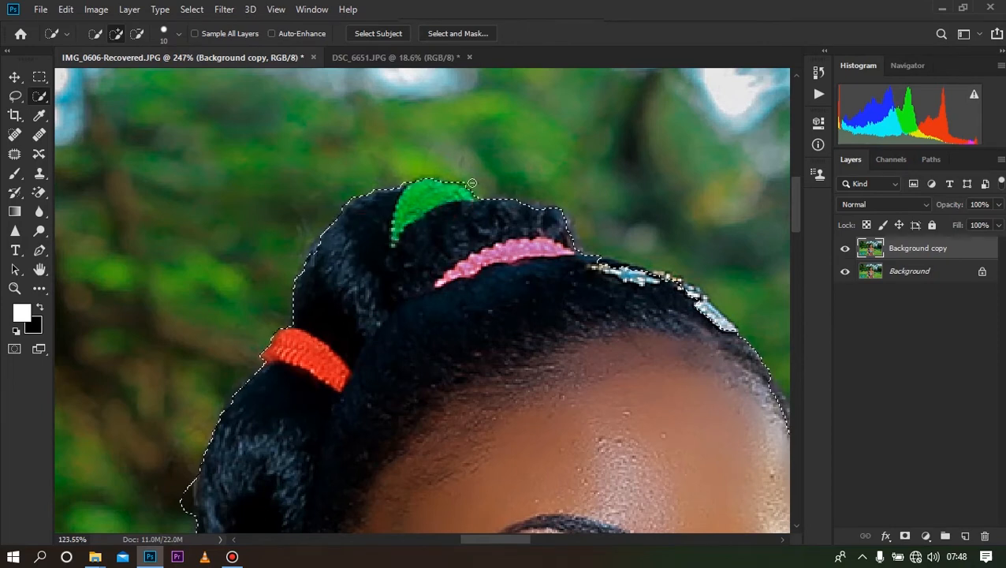
- Add the shiny hair clip along the top of the head to the selection and refine the edge towards the chin and shoulder
{"action": "scroll", "coordinate": [471, 183], "scroll_direction": "down", "scroll_amount": 5}
{"action": "scroll", "coordinate": [512, 254], "scroll_direction": "up", "scroll_amount": 8}
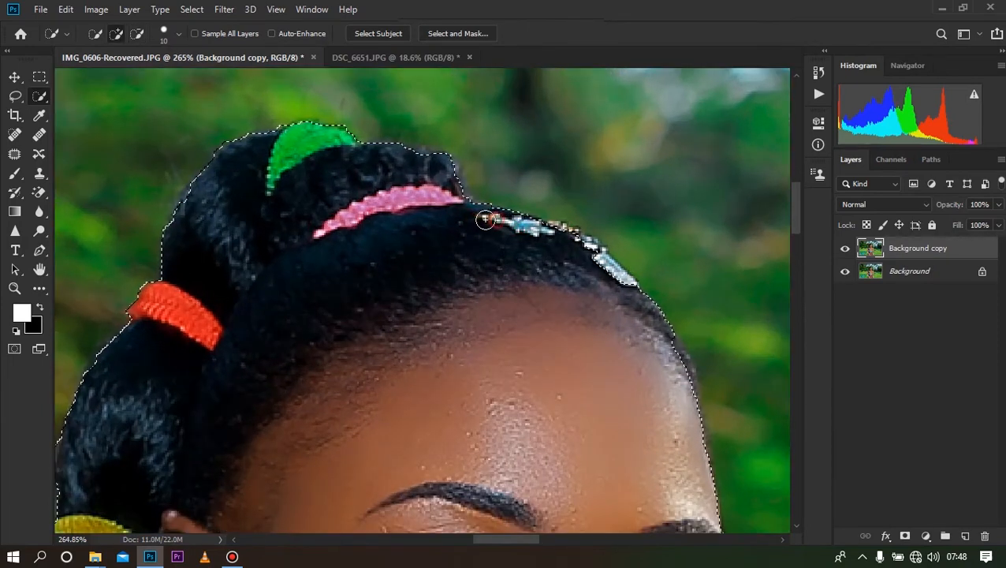
{"action": "scroll", "coordinate": [567, 246], "scroll_direction": "down", "scroll_amount": 1}
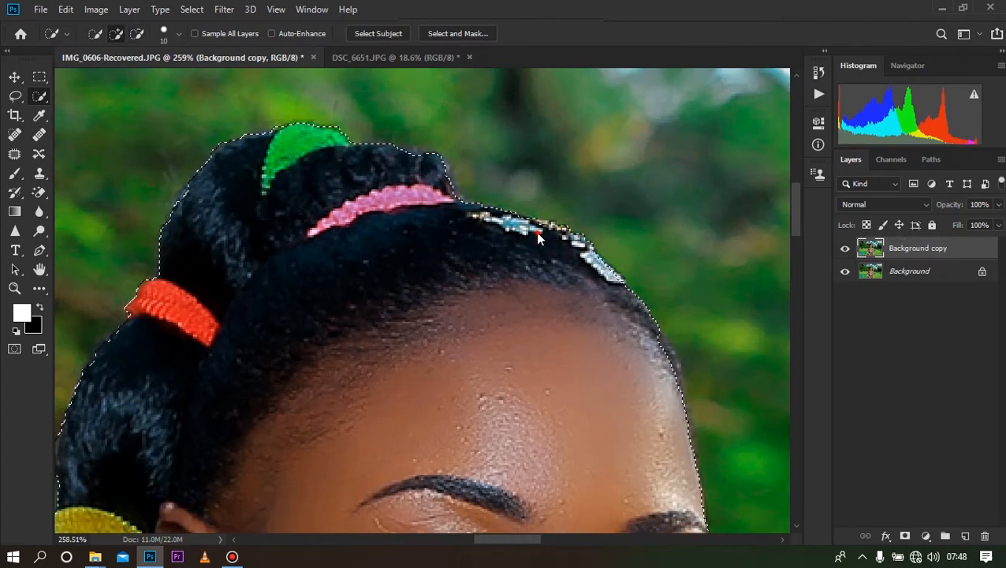
{"action": "scroll", "coordinate": [567, 237], "scroll_direction": "down", "scroll_amount": 6}
{"action": "scroll", "coordinate": [450, 164], "scroll_direction": "up", "scroll_amount": 4}
{"action": "scroll", "coordinate": [476, 198], "scroll_direction": "down", "scroll_amount": 5}
{"action": "scroll", "coordinate": [419, 262], "scroll_direction": "up", "scroll_amount": 7}
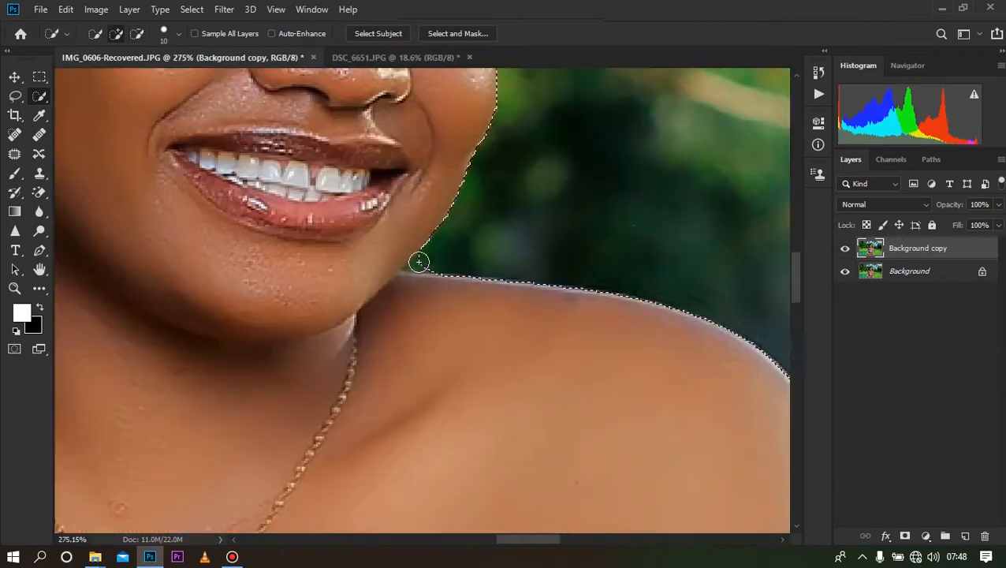
- Subtract the background gap between the braid and the neck from the selection with a 6 px Quick Selection brush
{"action": "key", "text": "bracketleft"}
{"action": "key", "text": "bracketleft"}
{"action": "key", "text": "bracketleft"}
{"action": "key", "text": "bracketleft"}
{"action": "scroll", "coordinate": [418, 261], "scroll_direction": "down", "scroll_amount": 7}
{"action": "scroll", "coordinate": [391, 196], "scroll_direction": "up", "scroll_amount": 4}
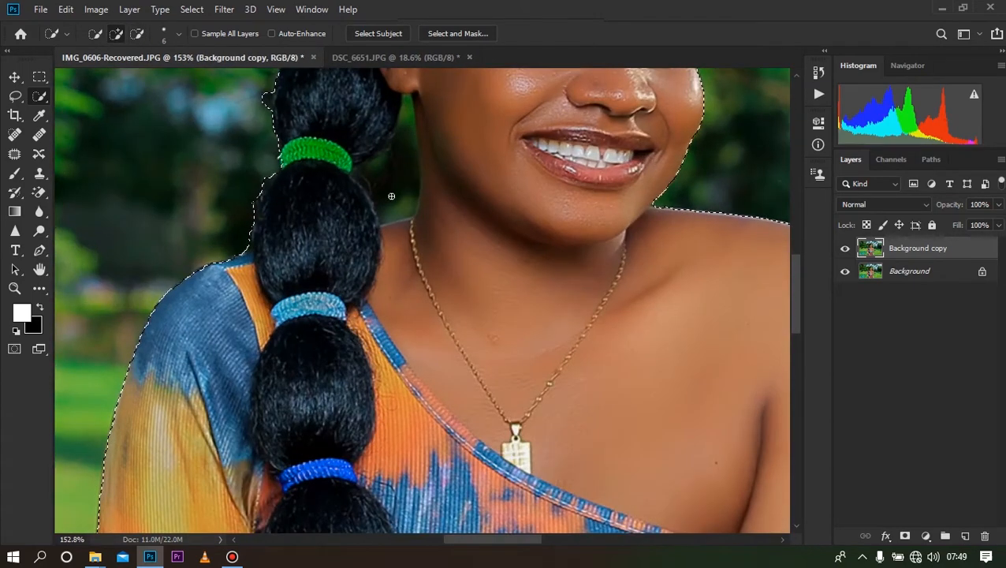
{"action": "scroll", "coordinate": [391, 196], "scroll_direction": "down", "scroll_amount": 4}
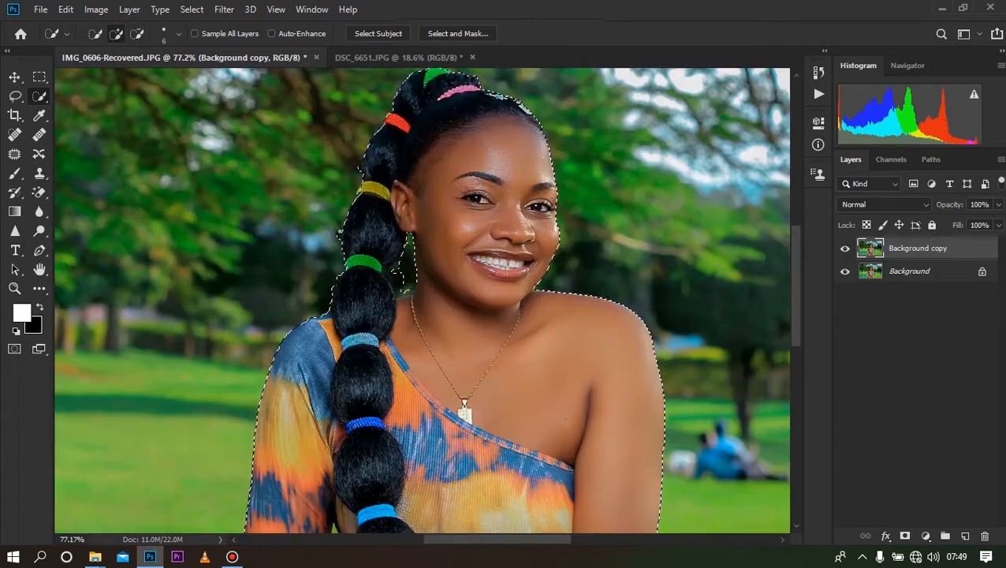
- Show the selection as a quick mask and shrink the Brush tool to 20 px for work near the neck
{"action": "scroll", "coordinate": [379, 217], "scroll_direction": "down", "scroll_amount": 4}
{"action": "key", "text": "q"}
{"action": "scroll", "coordinate": [386, 276], "scroll_direction": "up", "scroll_amount": 8}
{"action": "key", "text": "b"}
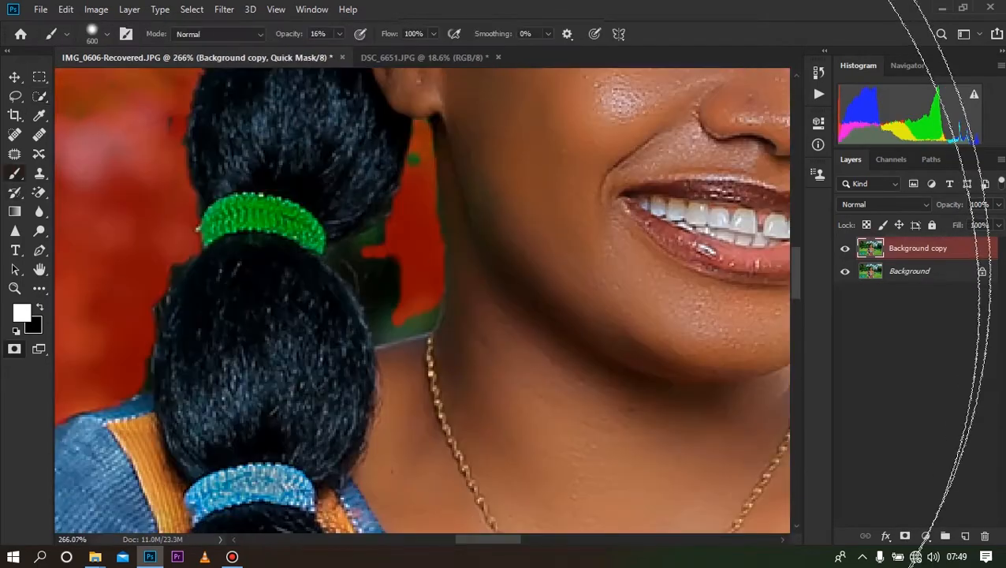
{"action": "key", "text": "bracketleft"}
{"action": "key", "text": "bracketleft"}
{"action": "key", "text": "bracketleft"}
{"action": "key", "text": "bracketleft"}
{"action": "key", "text": "bracketleft"}
{"action": "key", "text": "bracketleft"}
{"action": "key", "text": "bracketleft"}
{"action": "key", "text": "bracketleft"}
{"action": "key", "text": "bracketleft"}
{"action": "key", "text": "bracketleft"}
{"action": "key", "text": "bracketleft"}
{"action": "key", "text": "bracketleft"}
{"action": "key", "text": "bracketleft"}
{"action": "key", "text": "bracketleft"}
{"action": "key", "text": "bracketleft"}
{"action": "key", "text": "bracketleft"}
{"action": "key", "text": "bracketleft"}
{"action": "key", "text": "bracketleft"}
{"action": "key", "text": "bracketleft"}
{"action": "key", "text": "bracketleft"}
- Paint black at 100% opacity over the remaining unmasked background in the gap between the braid and the neck
{"action": "left_click_drag", "start_coordinate": [340, 34], "coordinate": [406, 52]}
{"action": "left_click", "coordinate": [39, 307]}
{"action": "mouse_move", "coordinate": [380, 245]}
{"action": "left_mouse_down"}
{"action": "mouse_move", "coordinate": [375, 283]}
{"action": "mouse_move", "coordinate": [422, 295]}
{"action": "left_mouse_up"}
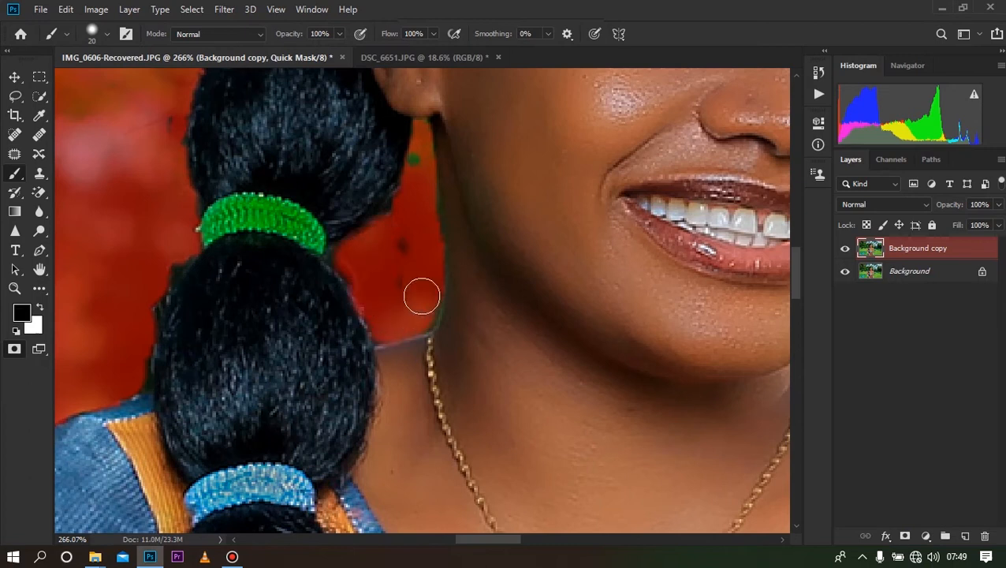
{"action": "scroll", "coordinate": [423, 237], "scroll_direction": "down", "scroll_amount": 4}
{"action": "scroll", "coordinate": [303, 185], "scroll_direction": "up", "scroll_amount": 2}
{"action": "scroll", "coordinate": [347, 290], "scroll_direction": "down", "scroll_amount": 7}
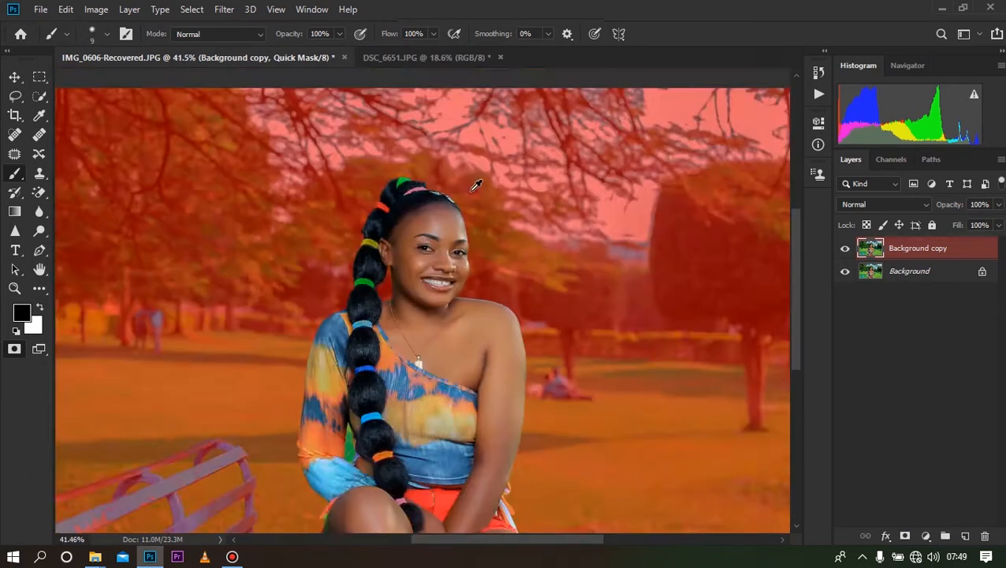
- Mask the green background gap between the sleeve and the braid with a 15 px black brush
{"action": "scroll", "coordinate": [365, 457], "scroll_direction": "up", "scroll_amount": 9}
{"action": "key", "text": "bracketright"}
{"action": "key", "text": "bracketright"}
{"action": "left_click_drag", "start_coordinate": [318, 213], "coordinate": [306, 276]}
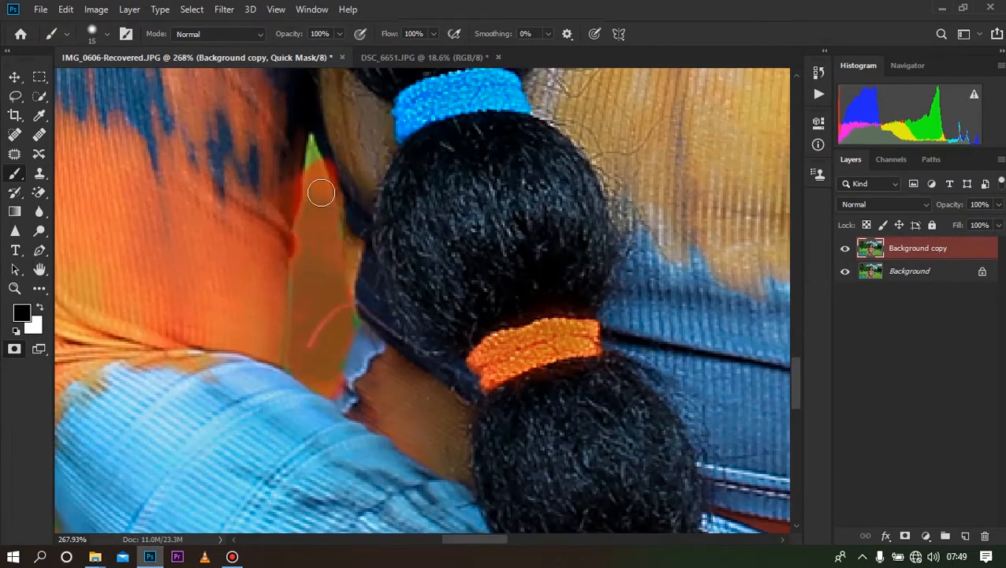
{"action": "left_click_drag", "start_coordinate": [321, 192], "coordinate": [311, 150]}
- Switch the foreground colour back to white and convert the quick mask into a selection
{"action": "key", "text": "x"}
{"action": "scroll", "coordinate": [270, 299], "scroll_direction": "down", "scroll_amount": 8}
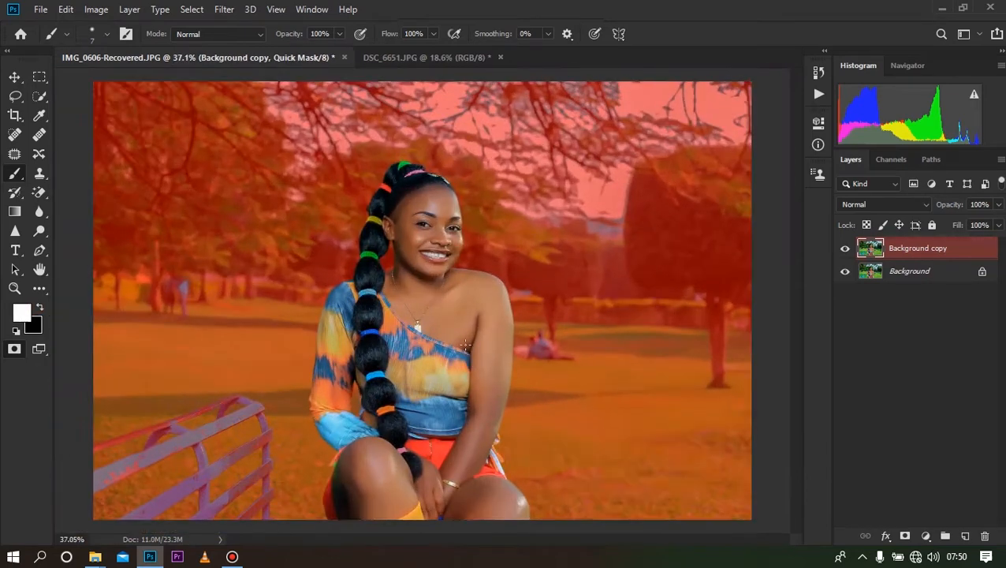
{"action": "key", "text": "q"}
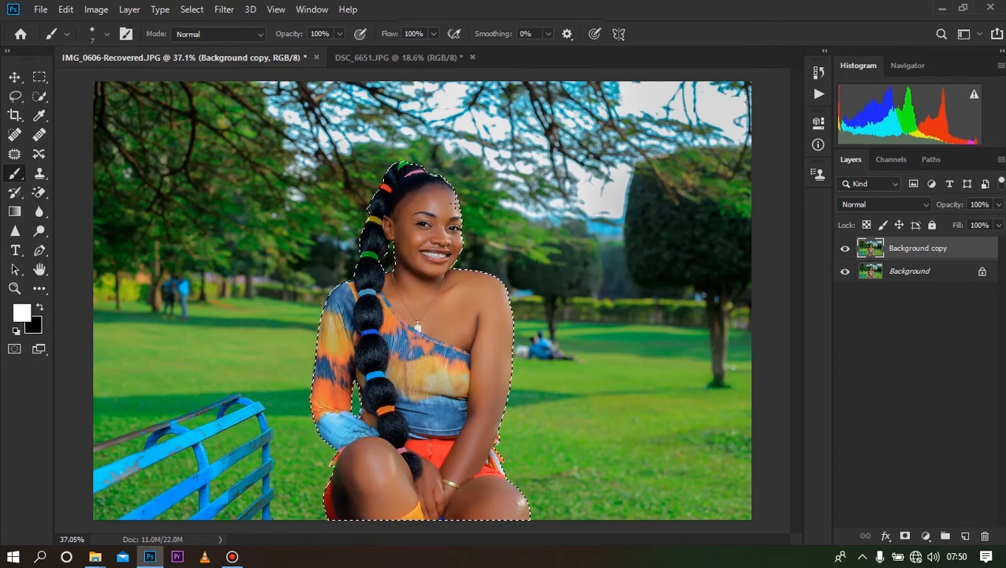
- Copy the selected woman onto a new layer with Layer Via Copy
{"action": "left_click", "coordinate": [40, 96]}
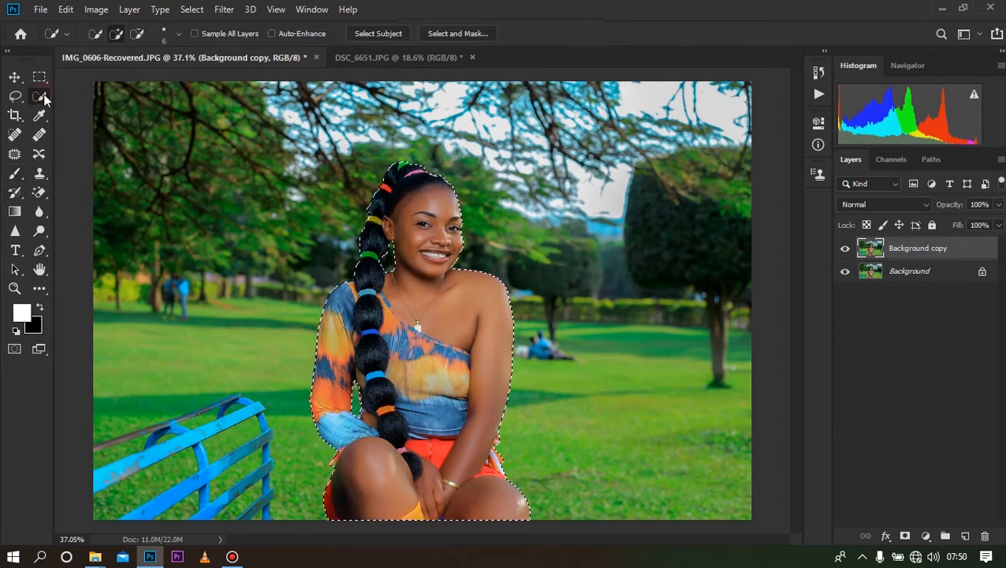
{"action": "right_click", "coordinate": [464, 284]}
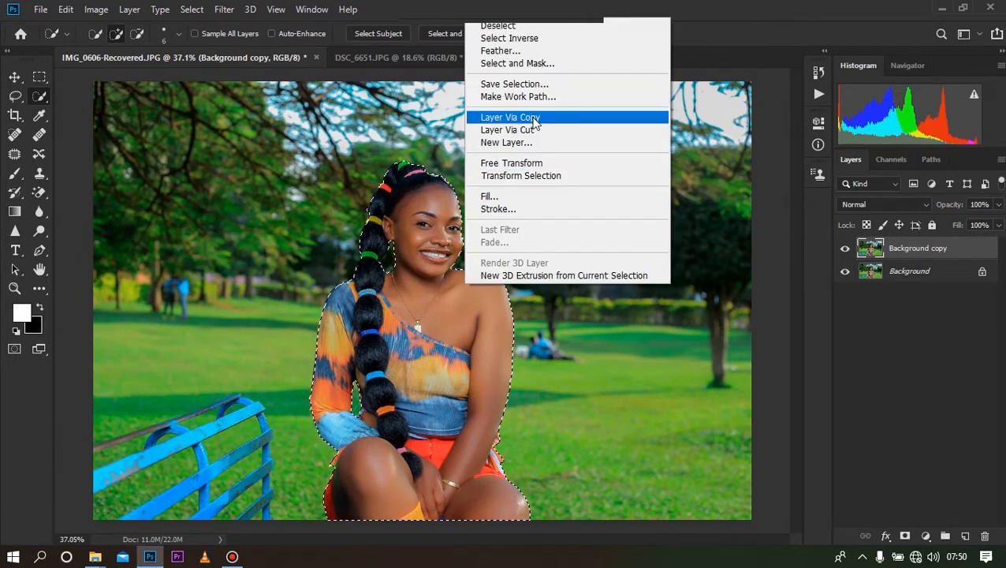
{"action": "left_click", "coordinate": [533, 119]}
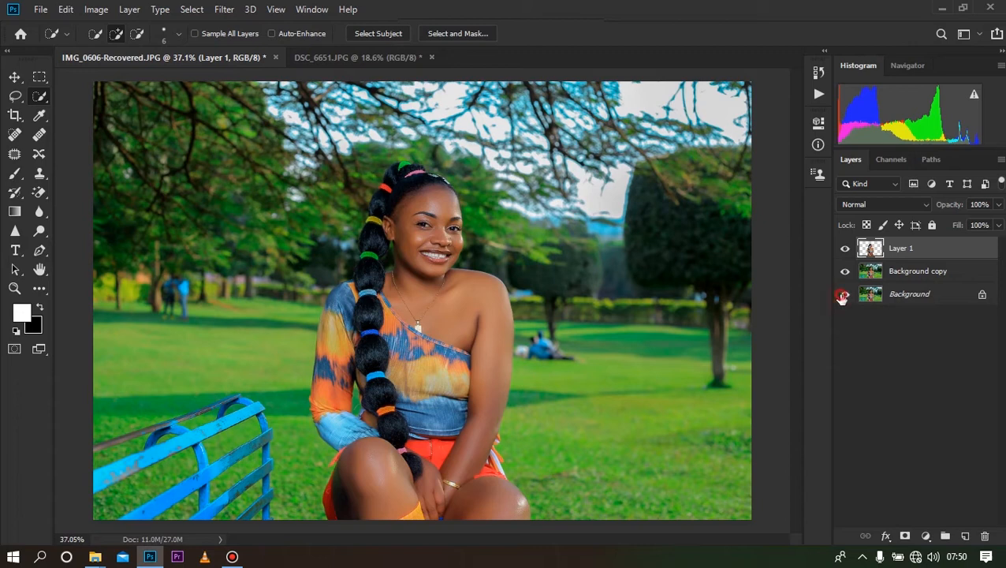
- Show only the cut-out layer, try moving the woman, undo the move and make all layers visible again
{"action": "left_click", "coordinate": [845, 249], "text": "alt"}
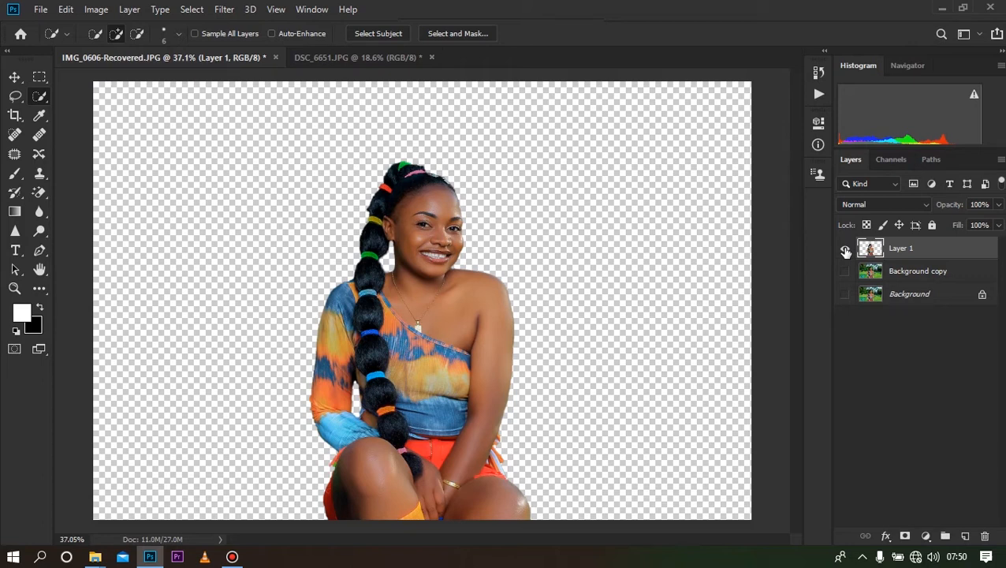
{"action": "left_click", "coordinate": [10, 77]}
{"action": "left_click_drag", "start_coordinate": [402, 339], "coordinate": [439, 317]}
{"action": "key", "text": "ctrl+z"}
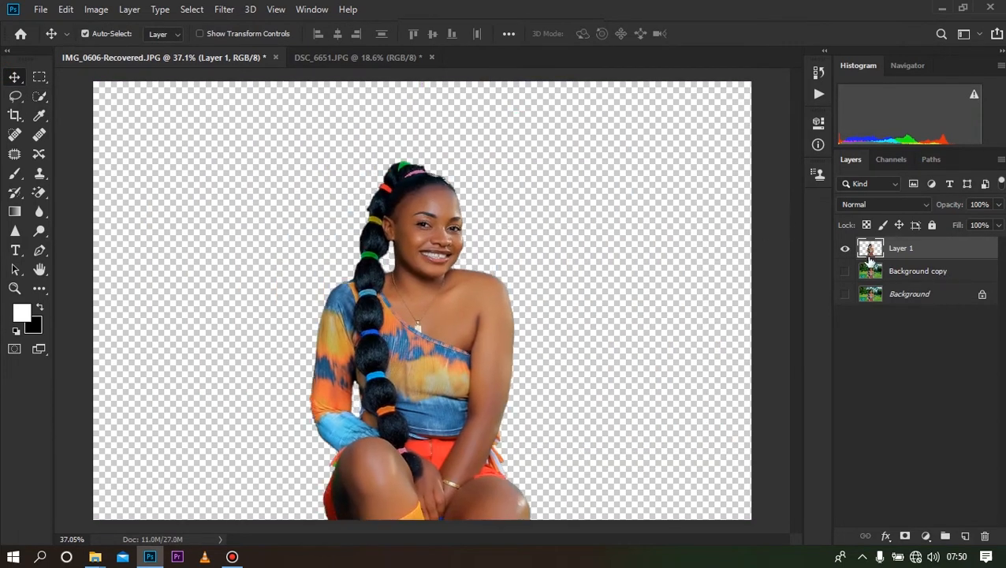
{"action": "left_click", "coordinate": [845, 271]}
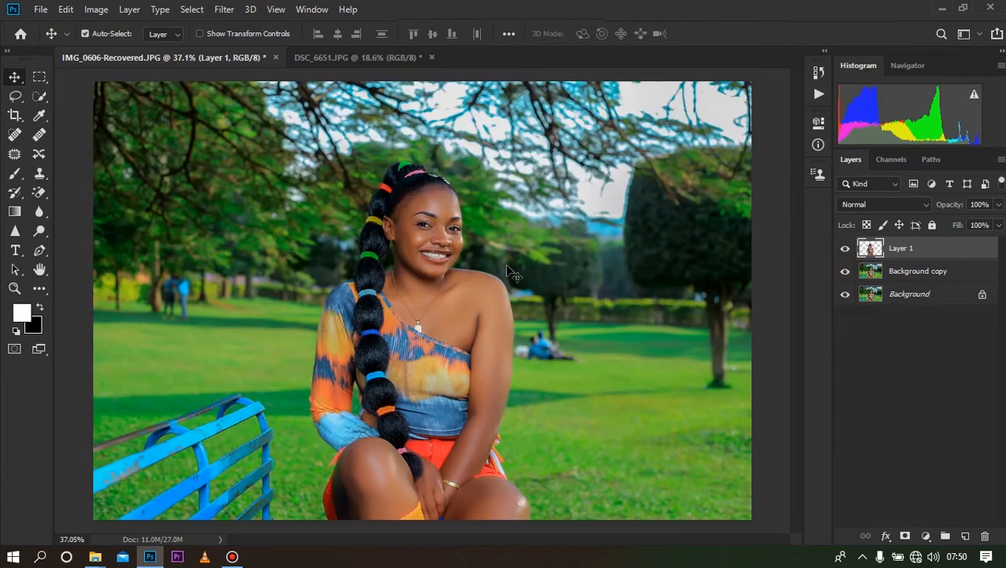
- Try to select the woman on the cut-out layer using Quick Selection with a brush of about 1100 px
{"action": "left_click", "coordinate": [39, 96]}
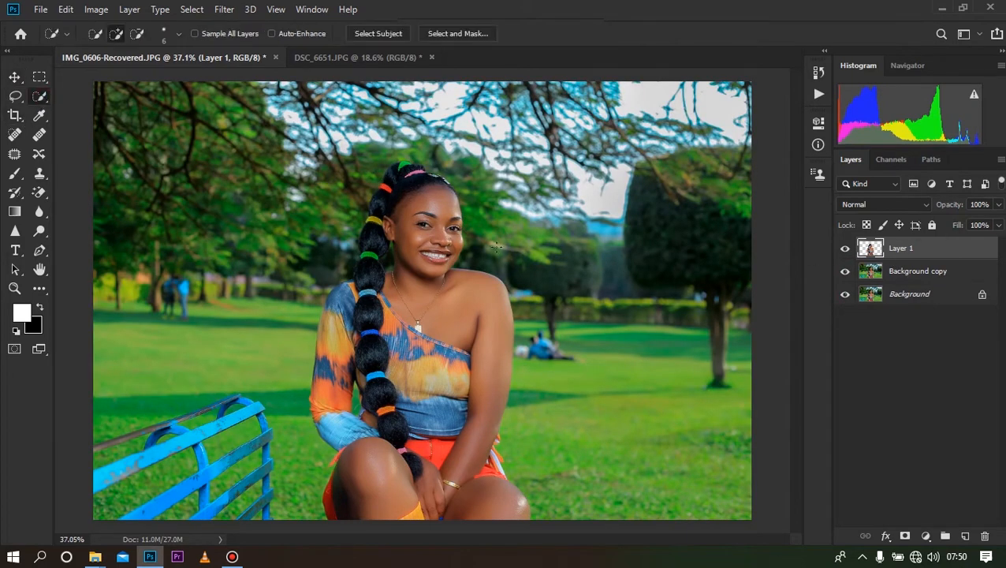
{"action": "key", "text": "bracketright"}
{"action": "key", "text": "bracketright"}
{"action": "key", "text": "bracketright"}
{"action": "key", "text": "bracketright"}
{"action": "key", "text": "bracketright"}
{"action": "key", "text": "bracketright"}
{"action": "key", "text": "bracketright"}
{"action": "key", "text": "bracketright"}
{"action": "key", "text": "bracketright"}
{"action": "key", "text": "bracketright"}
{"action": "key", "text": "bracketright"}
{"action": "key", "text": "bracketright"}
{"action": "key", "text": "bracketright"}
{"action": "key", "text": "bracketright"}
{"action": "key", "text": "bracketright"}
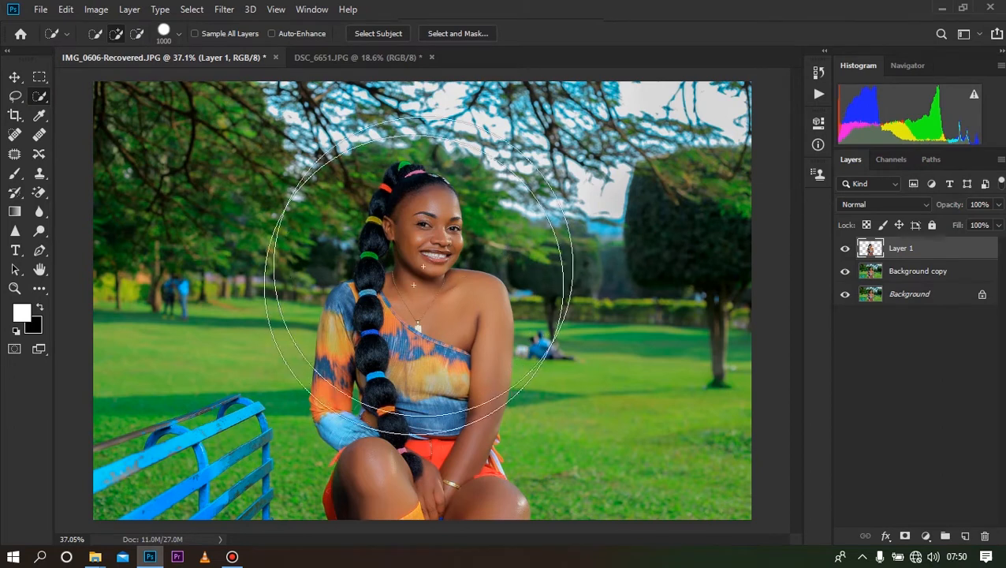
{"action": "mouse_move", "coordinate": [568, 477]}
{"action": "left_mouse_down"}
{"action": "mouse_move", "coordinate": [340, 435]}
{"action": "mouse_move", "coordinate": [477, 204]}
{"action": "left_mouse_up"}
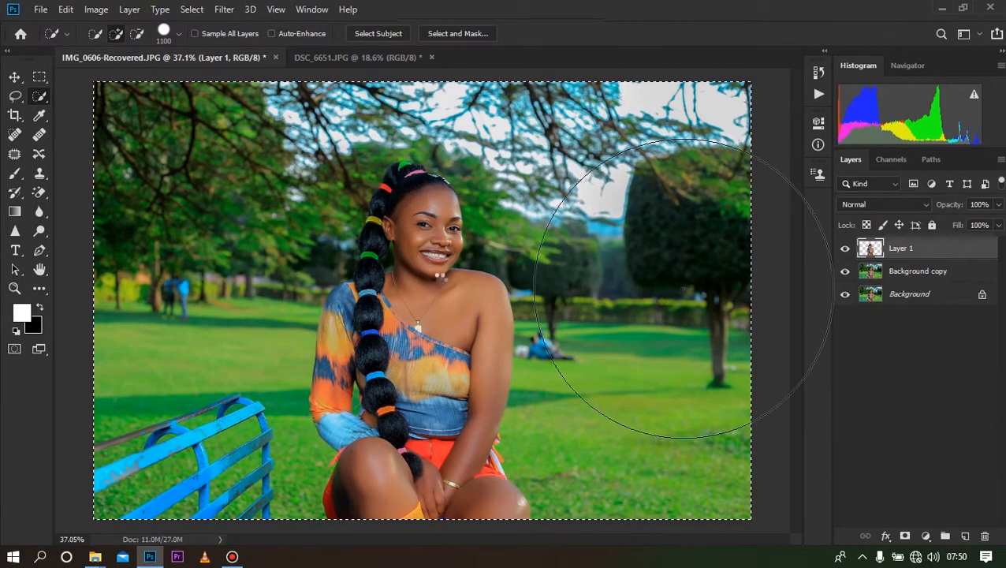
- Load the outline of the cut-out Layer 1 as a selection and make the Background copy layer active
{"action": "left_click", "coordinate": [870, 248], "text": "ctrl"}
{"action": "left_click_drag", "start_coordinate": [418, 228], "coordinate": [488, 222]}
{"action": "key", "text": "ctrl+z"}
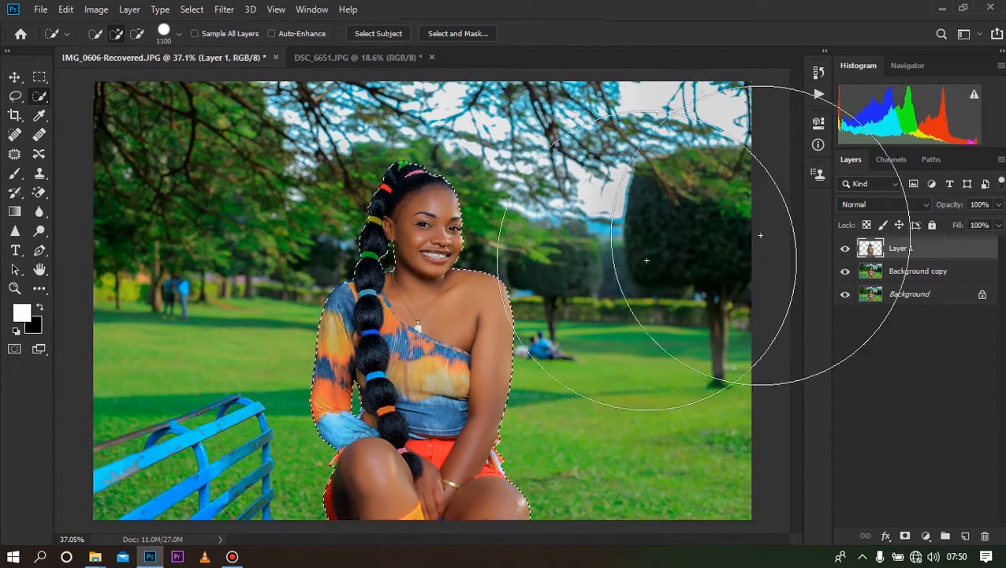
{"action": "left_click", "coordinate": [915, 270]}
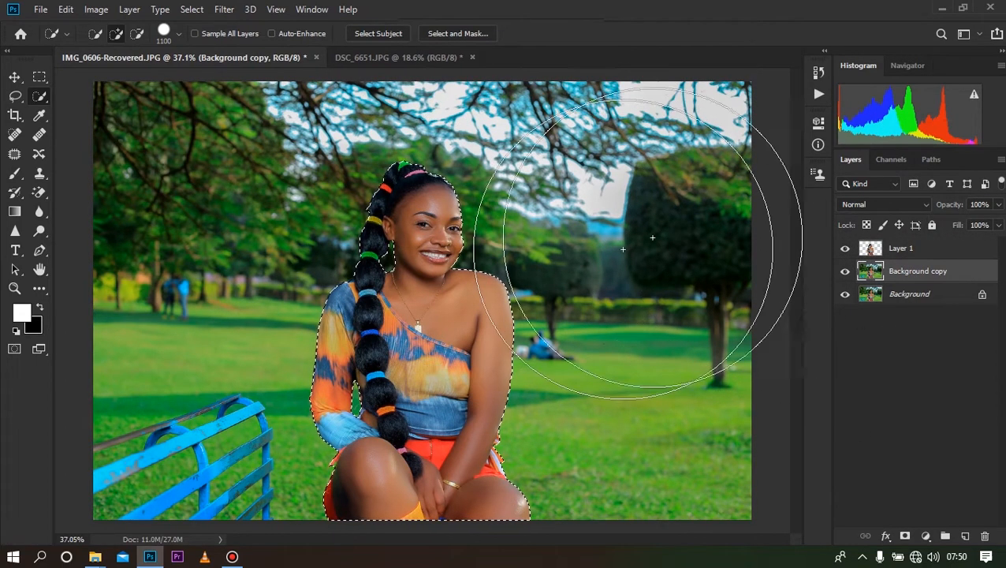
- Expand the selection around the woman by 20 pixels
{"action": "left_click", "coordinate": [197, 9]}
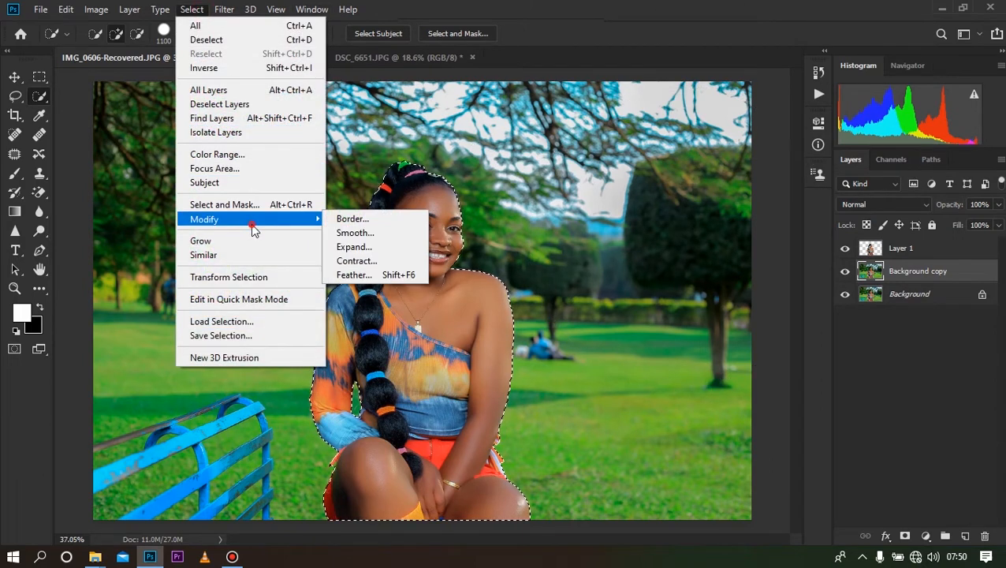
{"action": "left_click", "coordinate": [354, 248]}
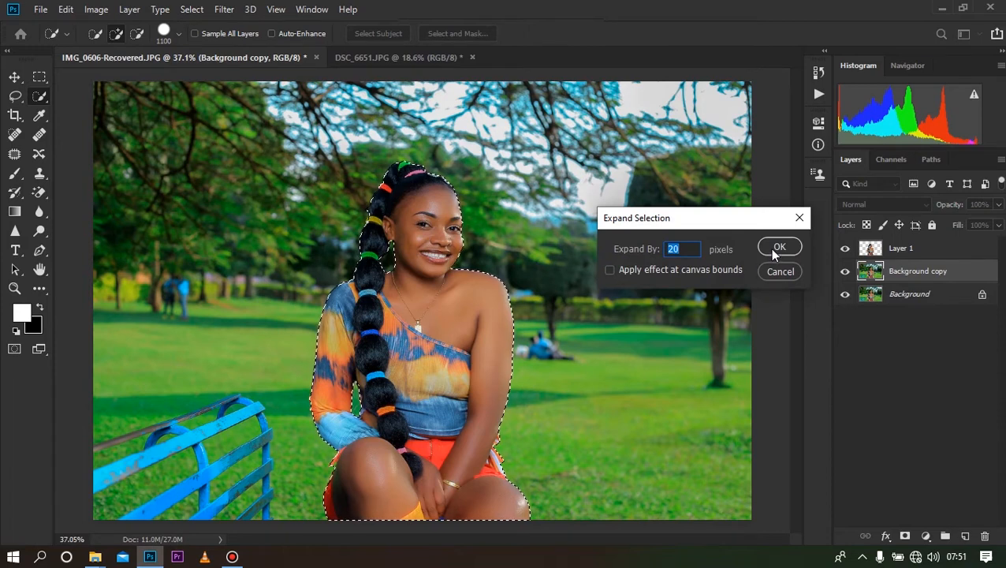
{"action": "left_click", "coordinate": [777, 268]}
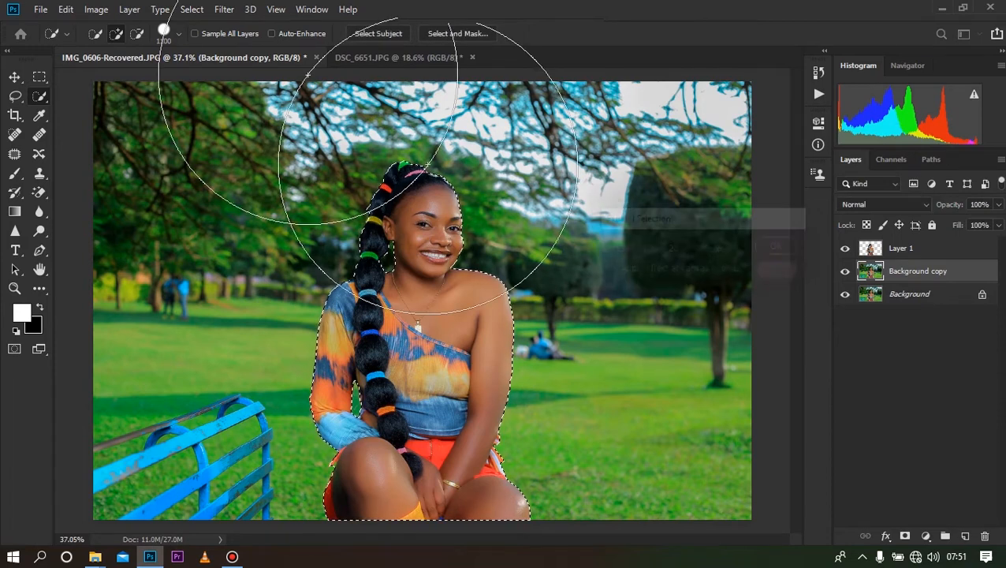
- Expand the outline selection of the woman on the Background copy layer by 20 pixels
{"action": "left_click", "coordinate": [194, 11]}
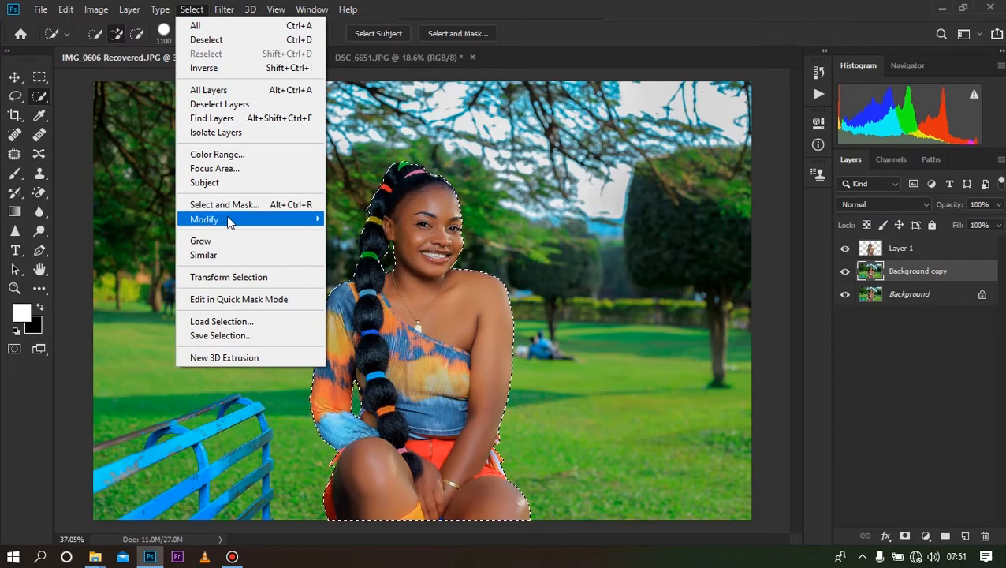
{"action": "mouse_move", "coordinate": [230, 222]}
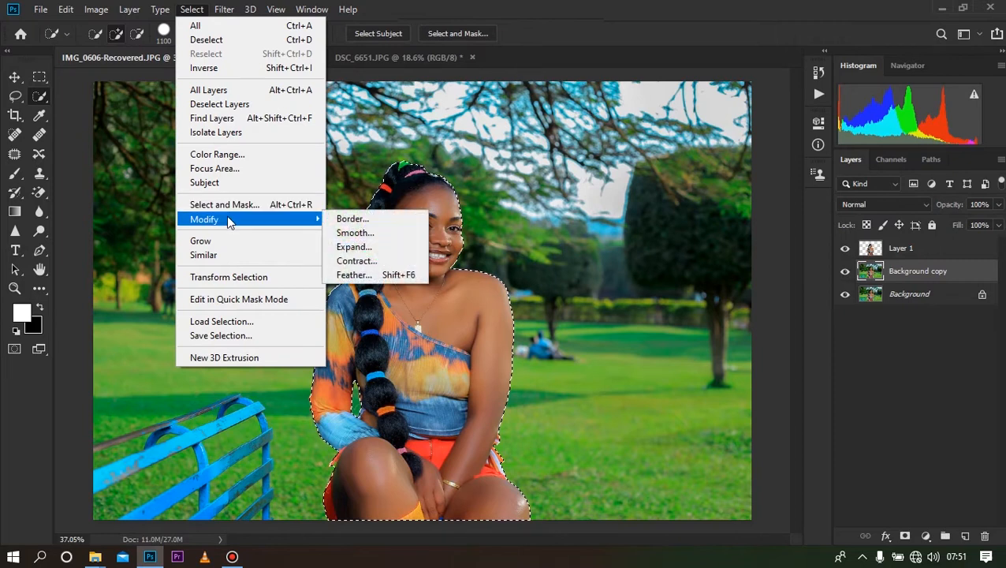
{"action": "left_click", "coordinate": [352, 247]}
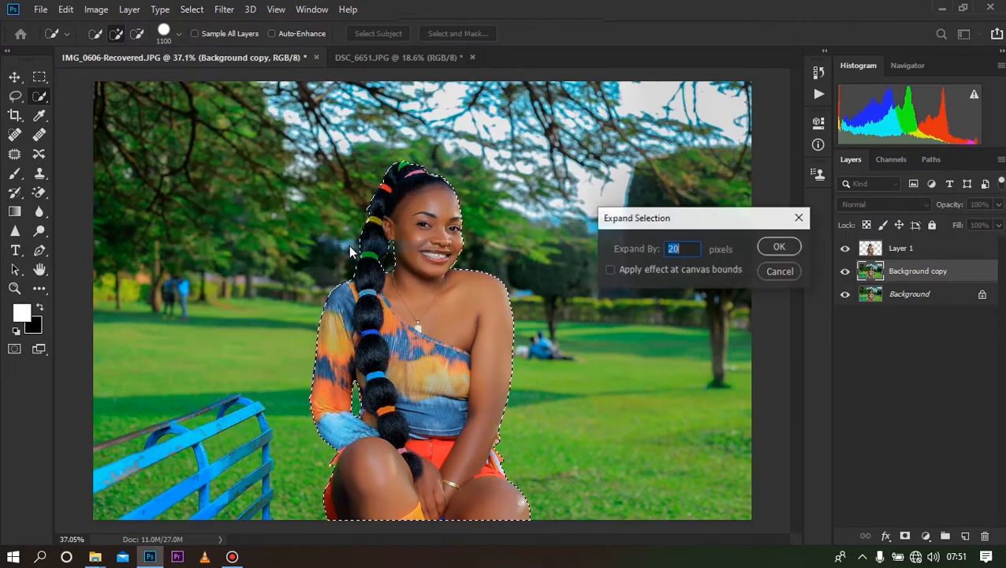
{"action": "left_click", "coordinate": [778, 246]}
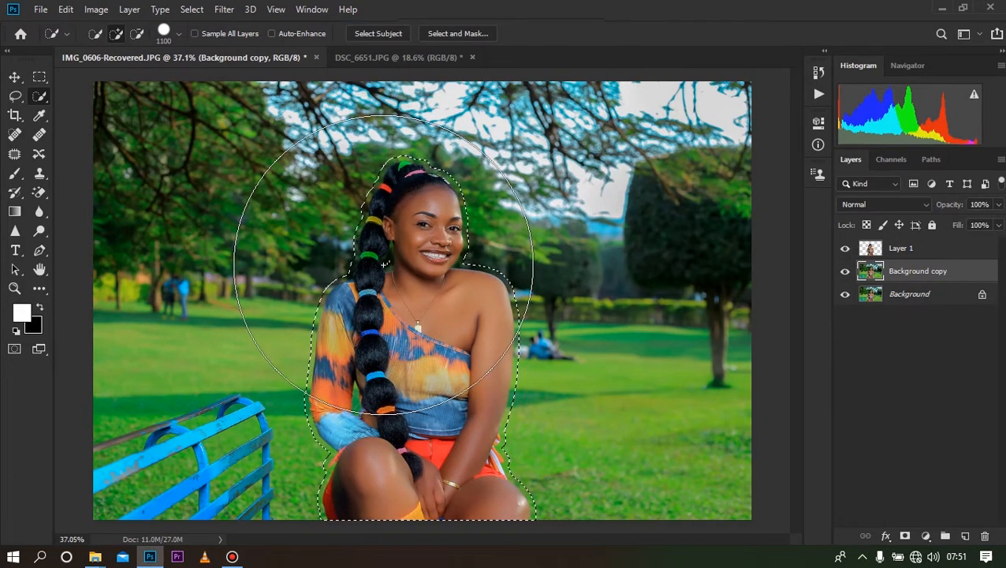
- Fill the selected woman on the Background copy layer using Content-Aware at 100% opacity with Normal blending
{"action": "right_click", "coordinate": [384, 266]}
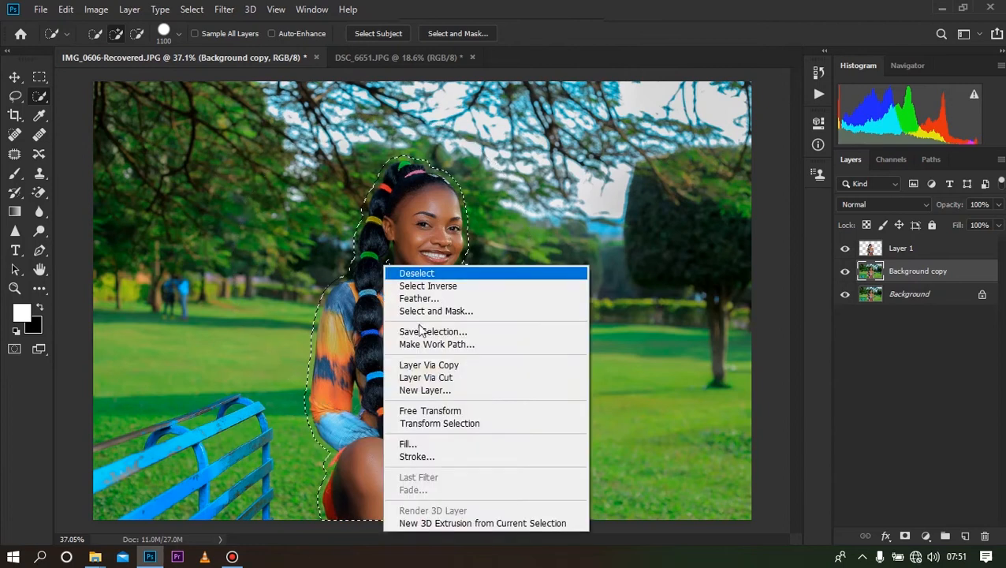
{"action": "left_click", "coordinate": [410, 444]}
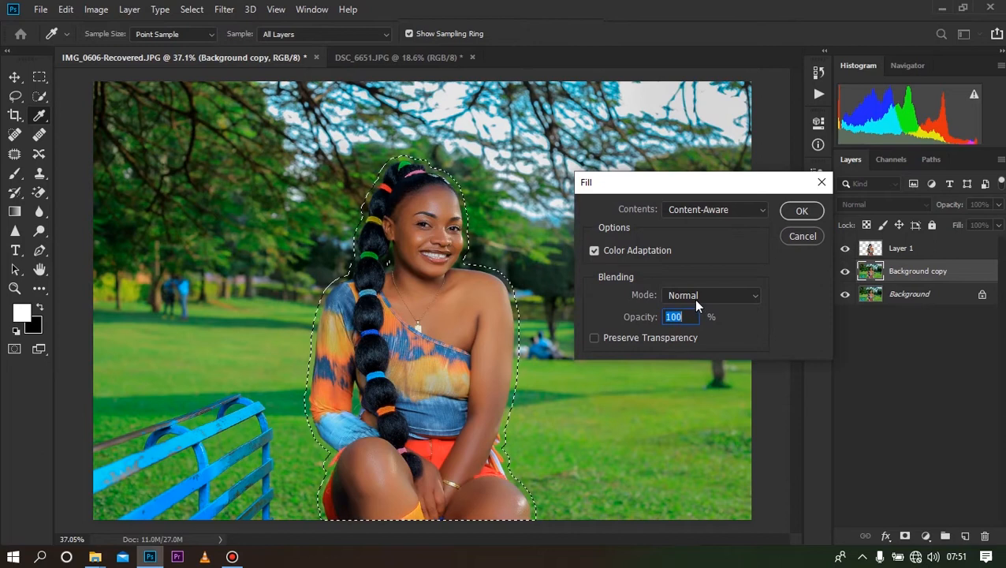
{"action": "left_click", "coordinate": [798, 212]}
{"action": "key", "text": "w"}
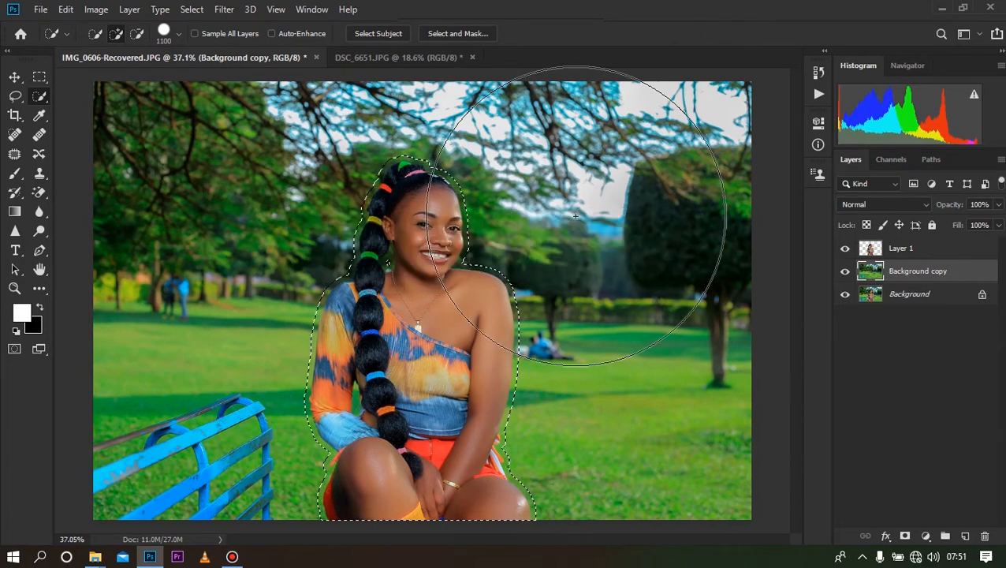
- Hide Layer 1, deselect the filled area and compare the picture with and without the cut-out woman
{"action": "left_click", "coordinate": [845, 249]}
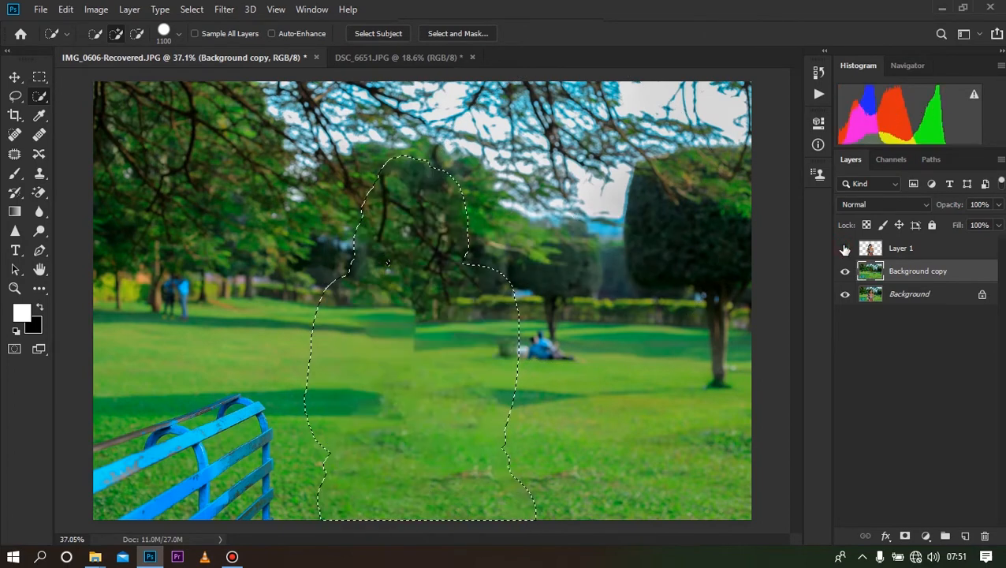
{"action": "right_click", "coordinate": [554, 246]}
{"action": "left_click", "coordinate": [574, 254]}
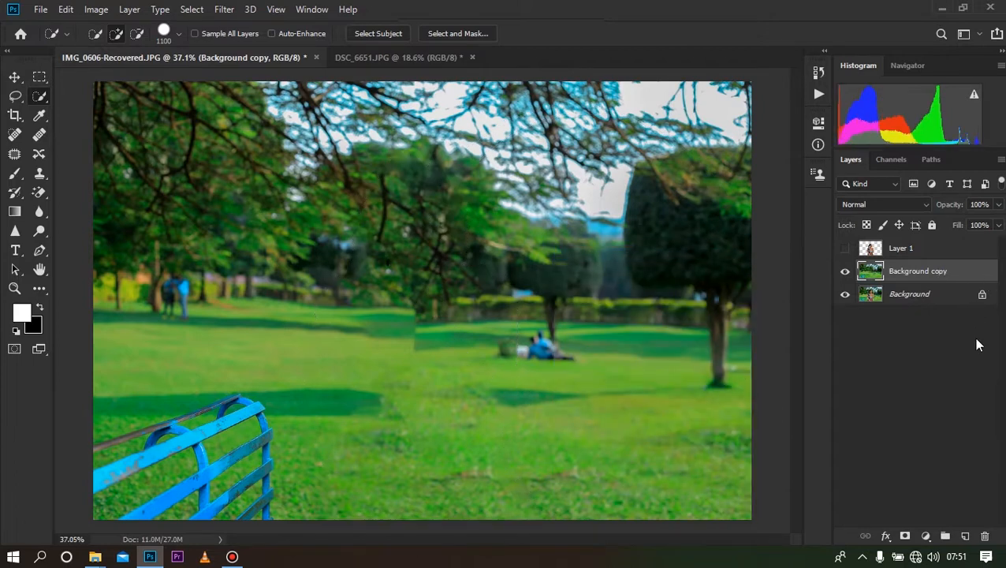
{"action": "left_click", "coordinate": [845, 247]}
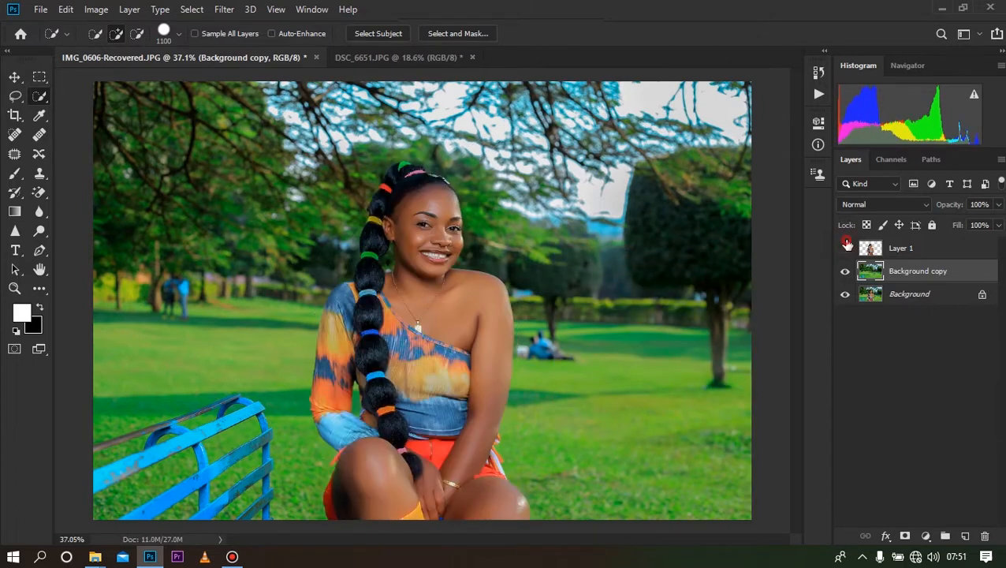
{"action": "left_click", "coordinate": [845, 247]}
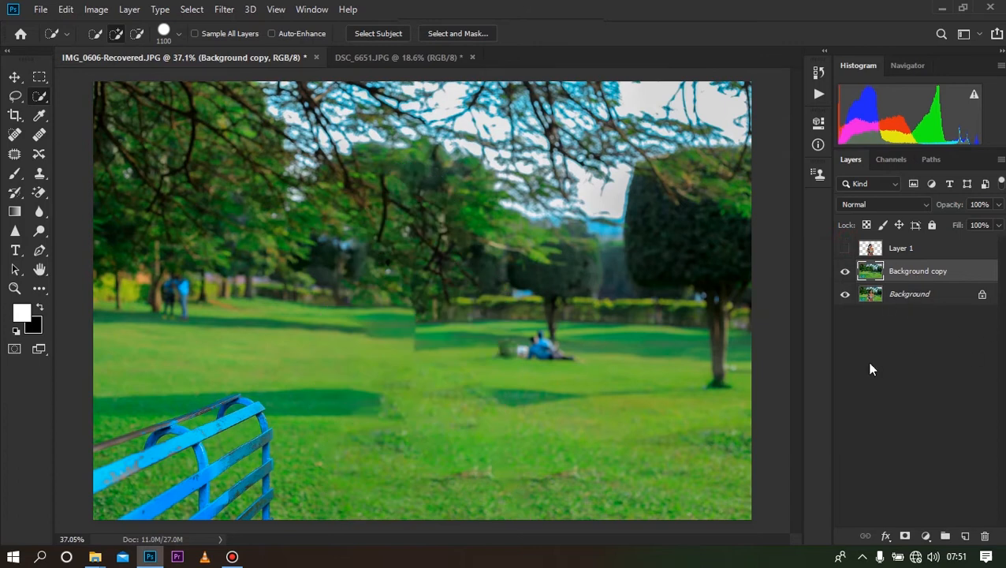
- Outline the standing people in the distance with the Patch tool, remove them with a Content-Aware fill and deselect
{"action": "left_click", "coordinate": [15, 155]}
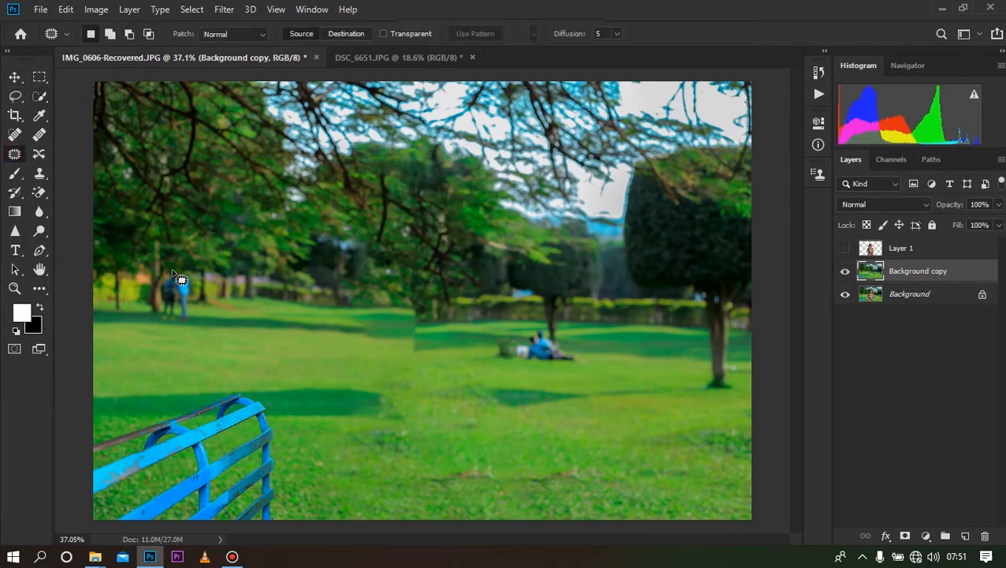
{"action": "left_click", "coordinate": [15, 97]}
{"action": "right_click", "coordinate": [15, 97]}
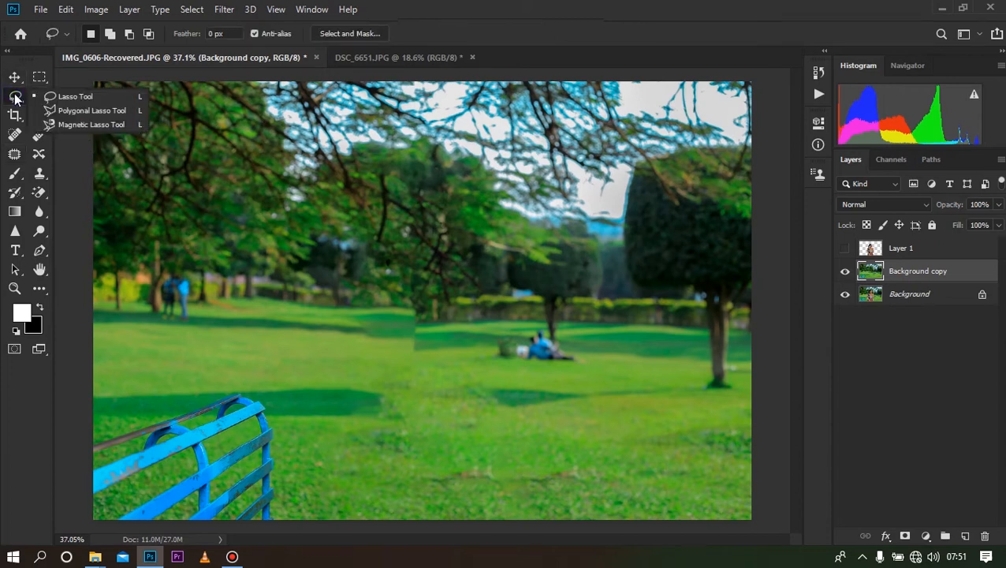
{"action": "left_click", "coordinate": [15, 97]}
{"action": "left_click", "coordinate": [16, 159]}
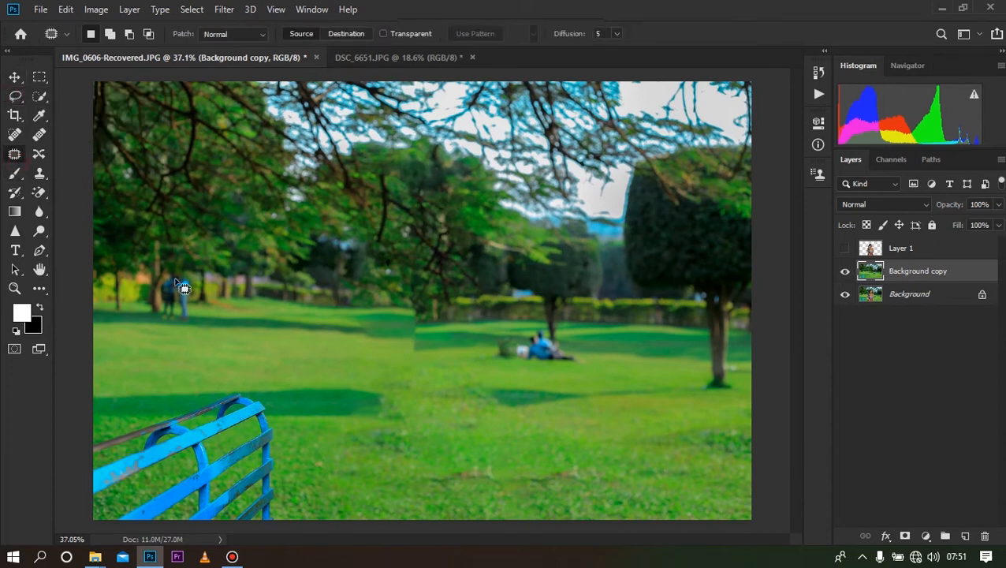
{"action": "mouse_move", "coordinate": [169, 262]}
{"action": "left_mouse_down"}
{"action": "mouse_move", "coordinate": [150, 292]}
{"action": "mouse_move", "coordinate": [156, 326]}
{"action": "mouse_move", "coordinate": [175, 333]}
{"action": "mouse_move", "coordinate": [198, 315]}
{"action": "mouse_move", "coordinate": [177, 257]}
{"action": "left_mouse_up"}
{"action": "right_click", "coordinate": [205, 221]}
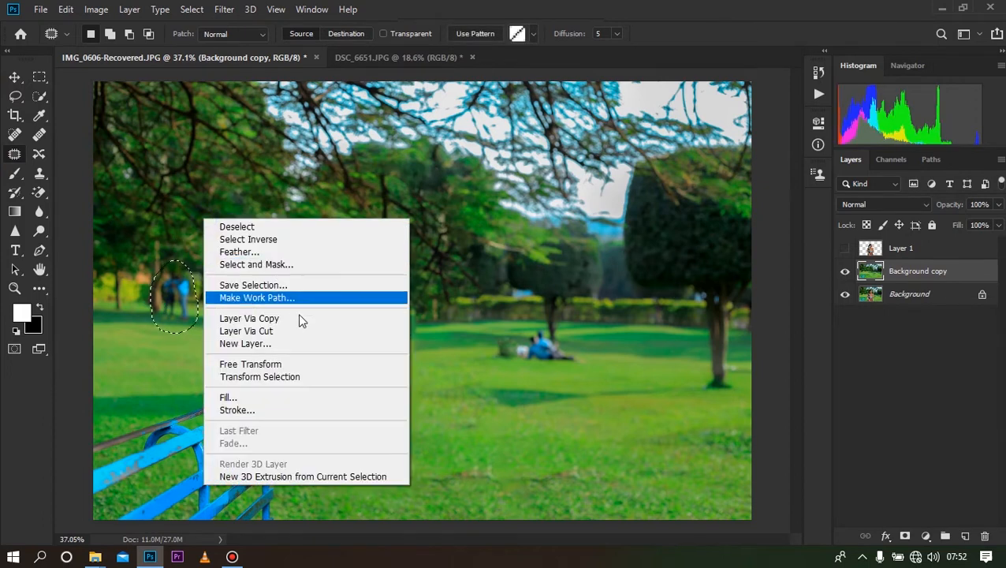
{"action": "left_click", "coordinate": [261, 400]}
{"action": "left_click", "coordinate": [801, 212]}
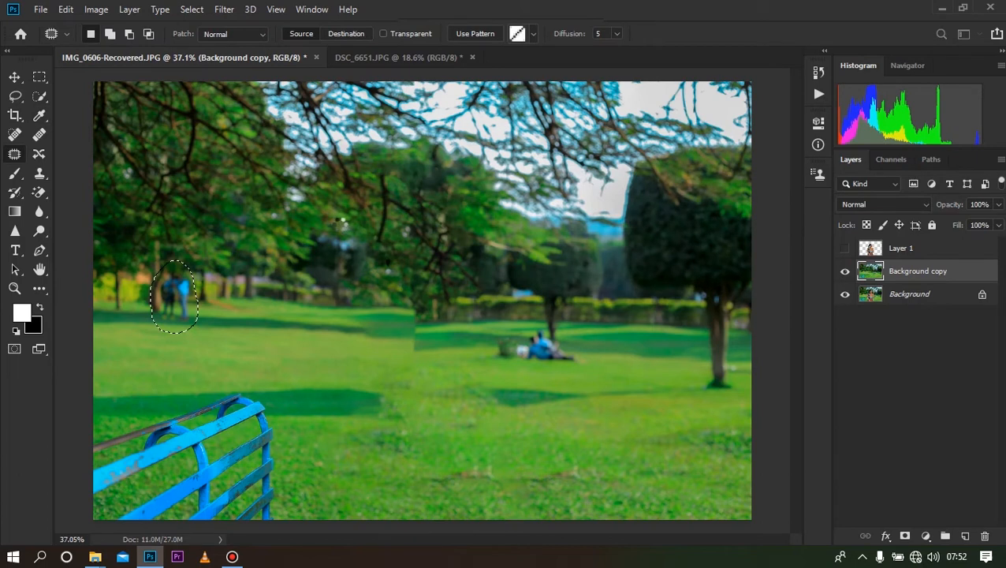
{"action": "key", "text": "ctrl+d"}
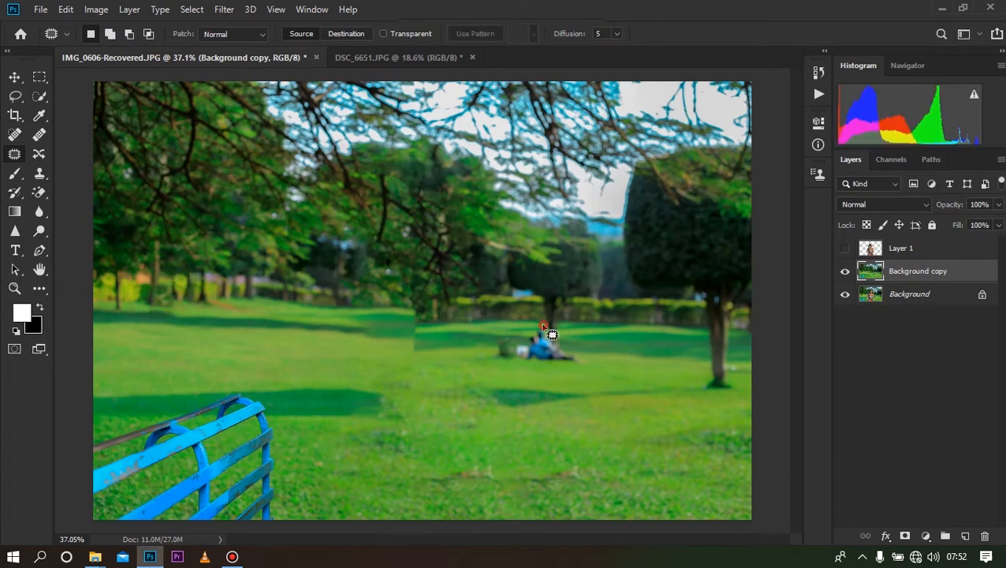
- Outline the people sitting under the middle tree, replace them with a Content-Aware fill and deselect
{"action": "mouse_move", "coordinate": [541, 324]}
{"action": "left_mouse_down"}
{"action": "mouse_move", "coordinate": [490, 354]}
{"action": "mouse_move", "coordinate": [580, 372]}
{"action": "mouse_move", "coordinate": [581, 350]}
{"action": "mouse_move", "coordinate": [542, 323]}
{"action": "left_mouse_up"}
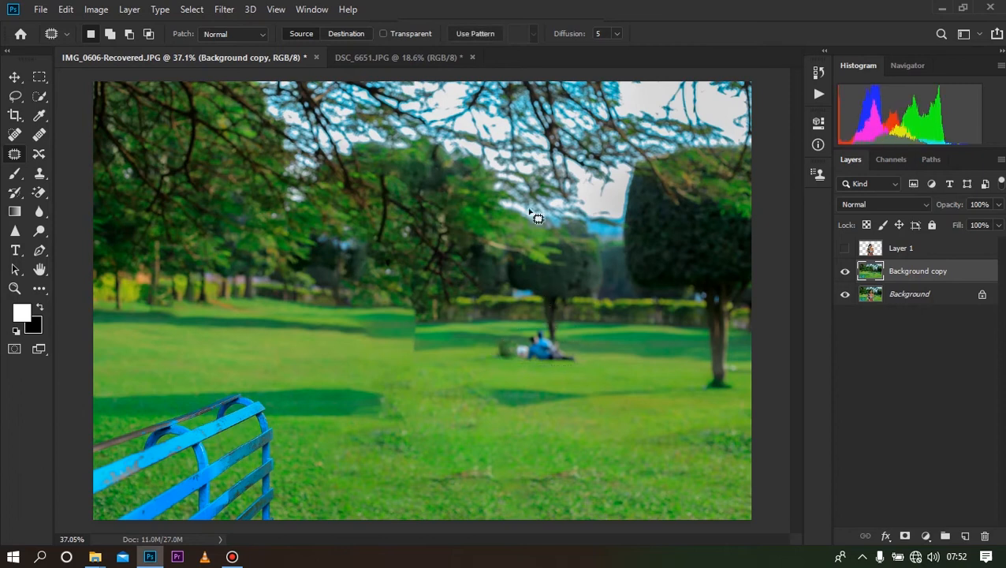
{"action": "right_click", "coordinate": [527, 199]}
{"action": "left_click", "coordinate": [552, 370]}
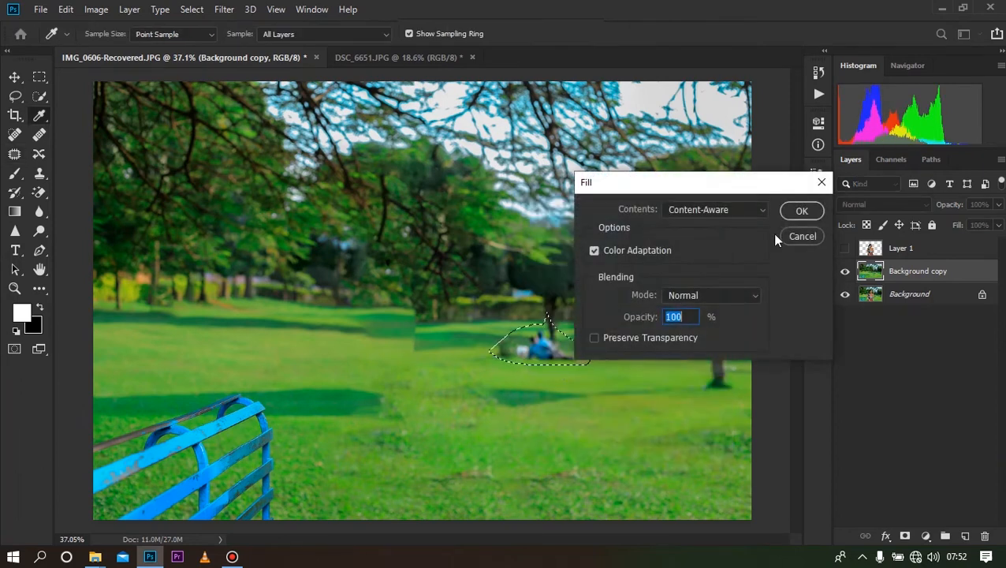
{"action": "left_click", "coordinate": [798, 213]}
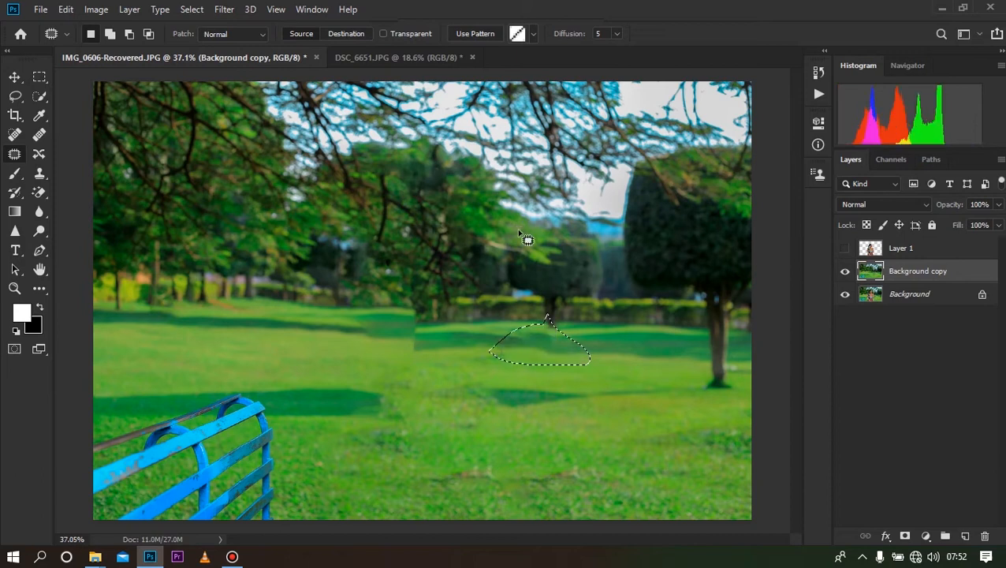
{"action": "key", "text": "ctrl+d"}
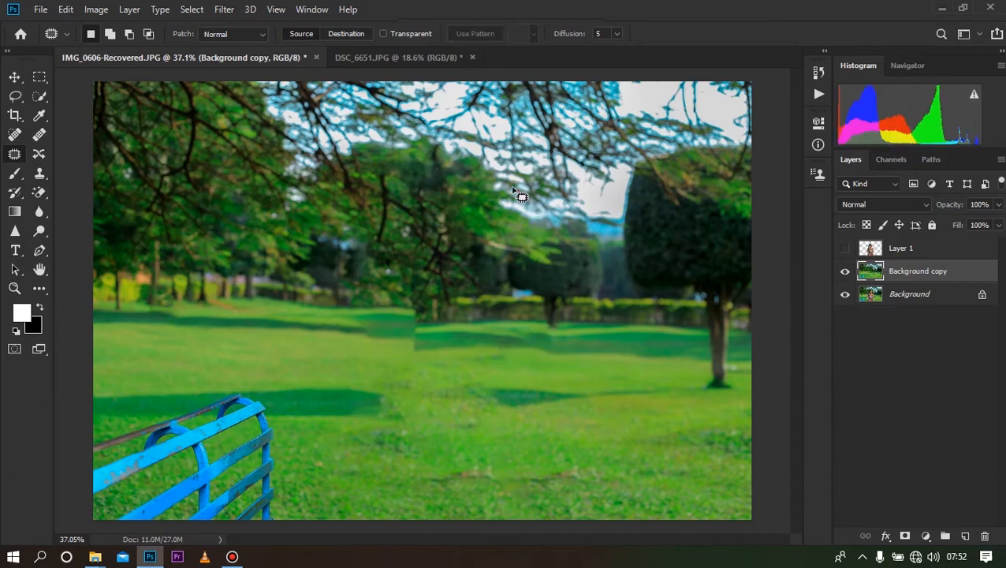
- View the cut-out woman on Layer 1 alone, restore the previous layer visibility and reactivate the Background copy layer
{"action": "left_click", "coordinate": [929, 250]}
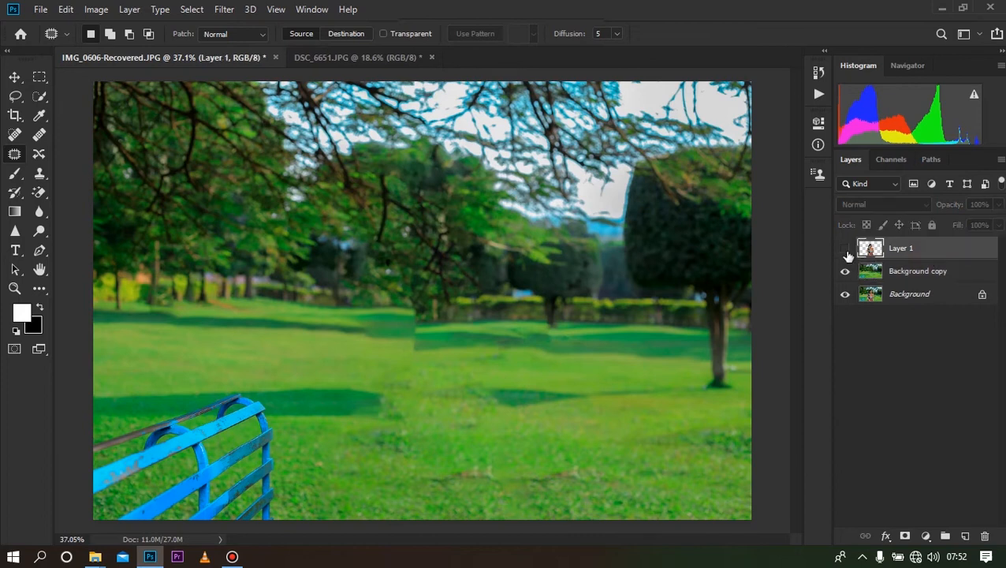
{"action": "left_click", "coordinate": [846, 251], "text": "alt"}
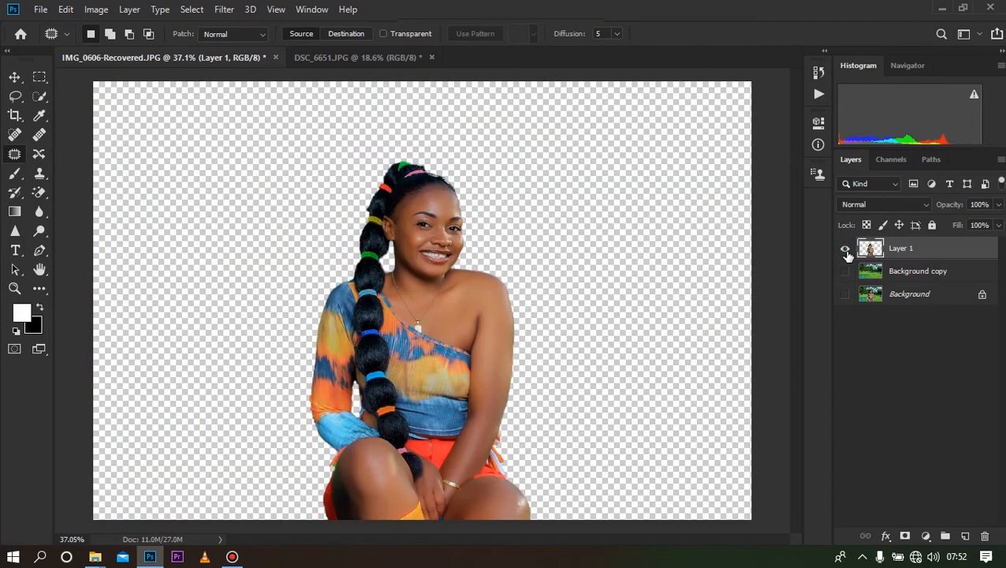
{"action": "left_click", "coordinate": [846, 251], "text": "alt"}
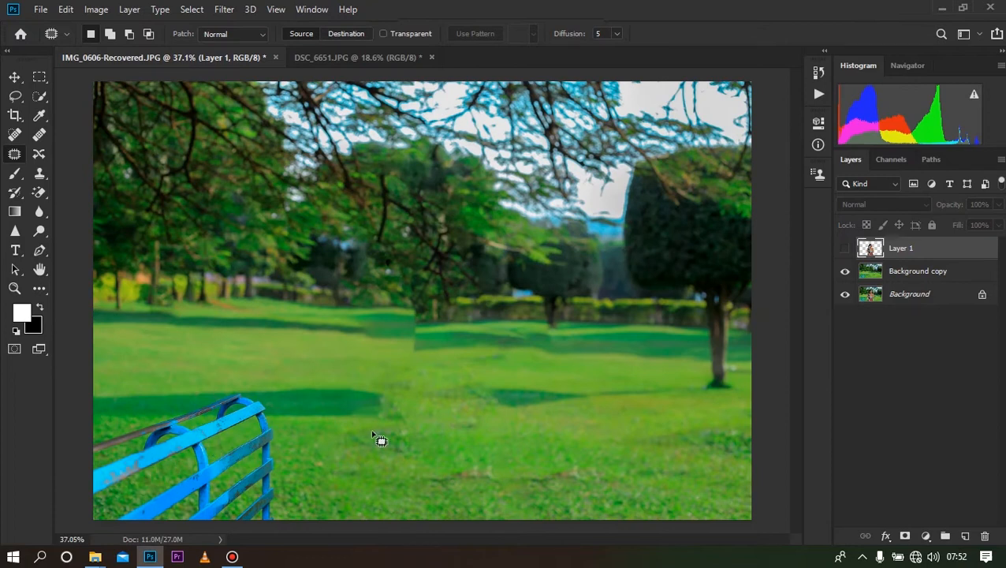
{"action": "left_click", "coordinate": [918, 272]}
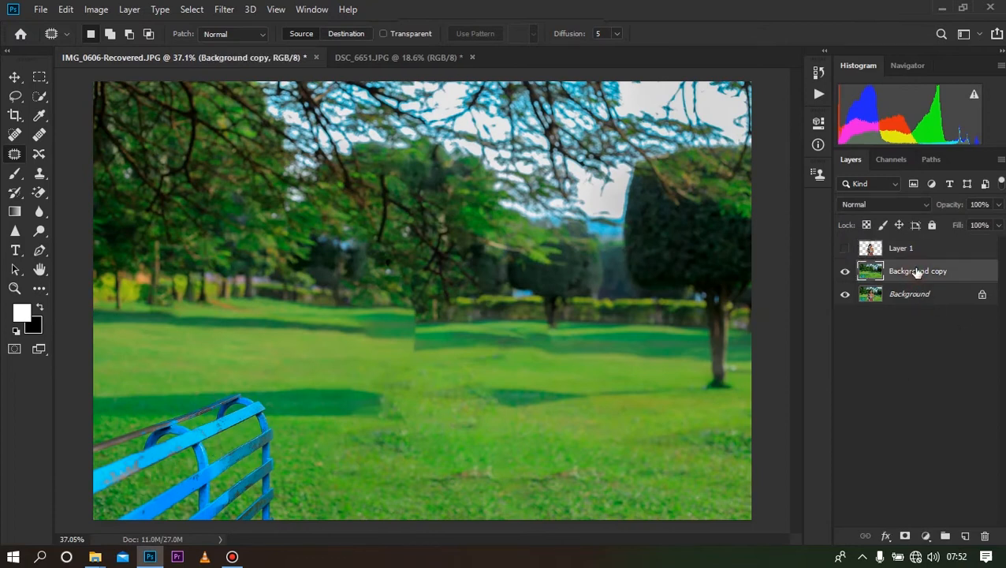
- Select the blue bench on the Background copy layer with Quick Selection using a much smaller brush
{"action": "scroll", "coordinate": [85, 523], "scroll_direction": "up", "scroll_amount": 6}
{"action": "scroll", "coordinate": [378, 256], "scroll_direction": "down", "scroll_amount": 2}
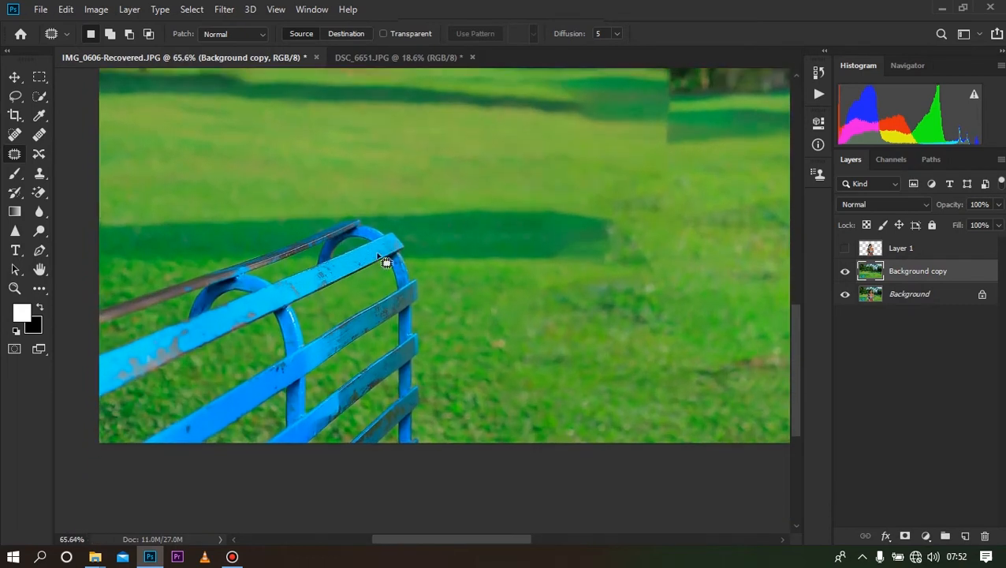
{"action": "left_click", "coordinate": [39, 96]}
{"action": "key", "text": "bracketleft"}
{"action": "key", "text": "bracketleft"}
{"action": "key", "text": "bracketleft"}
{"action": "key", "text": "bracketleft"}
{"action": "key", "text": "bracketleft"}
{"action": "key", "text": "bracketleft"}
{"action": "key", "text": "bracketleft"}
{"action": "key", "text": "bracketleft"}
{"action": "key", "text": "bracketleft"}
{"action": "key", "text": "bracketleft"}
{"action": "key", "text": "bracketleft"}
{"action": "key", "text": "bracketleft"}
{"action": "key", "text": "bracketleft"}
{"action": "key", "text": "bracketleft"}
{"action": "key", "text": "bracketleft"}
{"action": "key", "text": "bracketleft"}
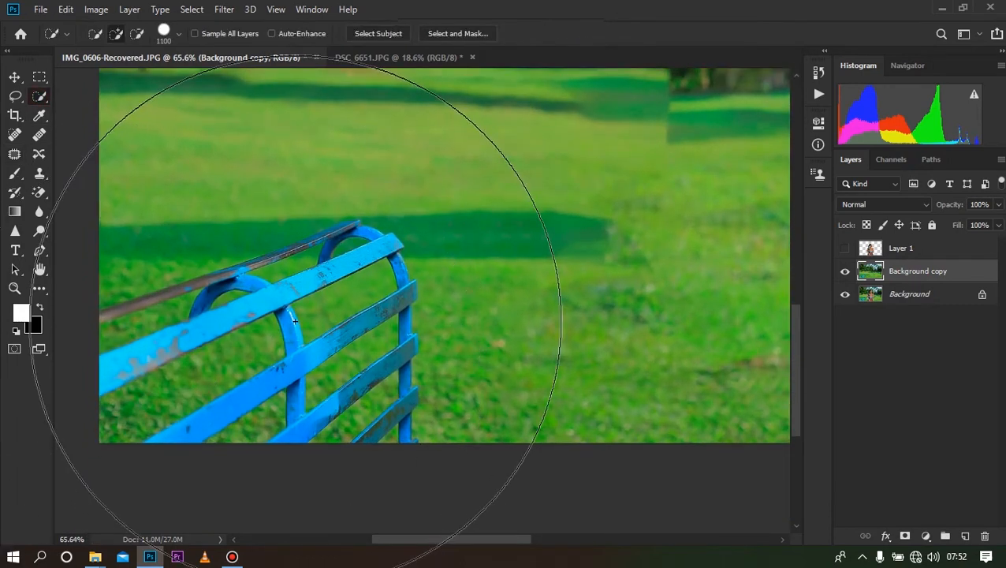
{"action": "key", "text": "bracketleft"}
{"action": "mouse_move", "coordinate": [101, 375]}
{"action": "left_mouse_down"}
{"action": "mouse_move", "coordinate": [387, 244]}
{"action": "mouse_move", "coordinate": [331, 274]}
{"action": "mouse_move", "coordinate": [312, 362]}
{"action": "mouse_move", "coordinate": [278, 347]}
{"action": "mouse_move", "coordinate": [288, 344]}
{"action": "mouse_move", "coordinate": [235, 406]}
{"action": "mouse_move", "coordinate": [402, 418]}
{"action": "left_mouse_up"}
- Refine the bench selection with a 30 px Quick Selection brush, subtracting the grass gaps between the slats
{"action": "key", "text": "bracketleft"}
{"action": "key", "text": "bracketleft"}
{"action": "mouse_move", "coordinate": [340, 235]}
{"action": "left_mouse_down"}
{"action": "mouse_move", "coordinate": [142, 304]}
{"action": "mouse_move", "coordinate": [229, 245]}
{"action": "left_mouse_up"}
{"action": "scroll", "coordinate": [279, 226], "scroll_direction": "down", "scroll_amount": 4}
{"action": "scroll", "coordinate": [280, 226], "scroll_direction": "up", "scroll_amount": 3}
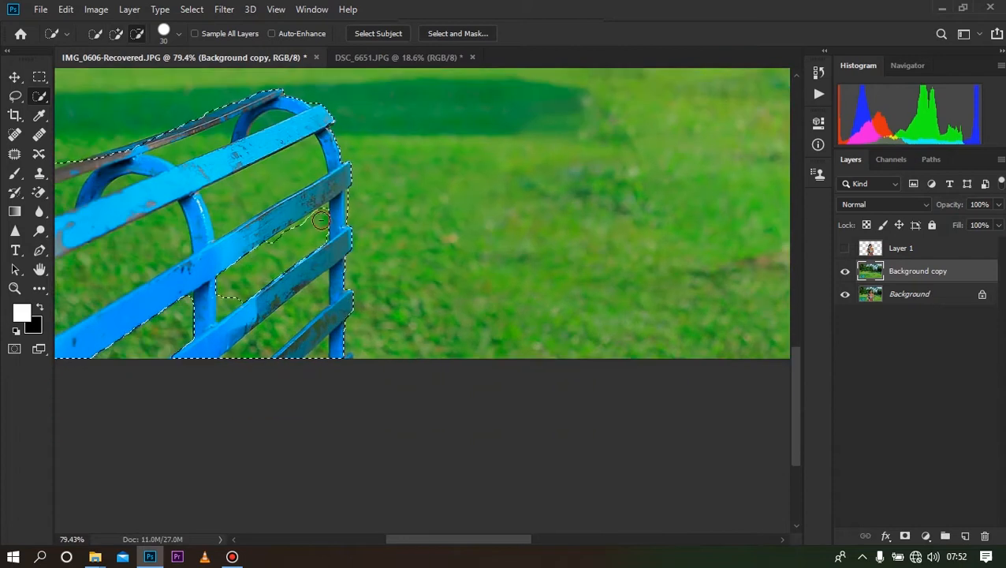
{"action": "scroll", "coordinate": [268, 324], "scroll_direction": "down", "scroll_amount": 4}
{"action": "scroll", "coordinate": [300, 380], "scroll_direction": "up", "scroll_amount": 3}
- Switch to Quick Mask and paint black with a 15 px brush over leftover grass around the bench's lower slats
{"action": "key", "text": "q"}
{"action": "scroll", "coordinate": [300, 380], "scroll_direction": "down", "scroll_amount": 3}
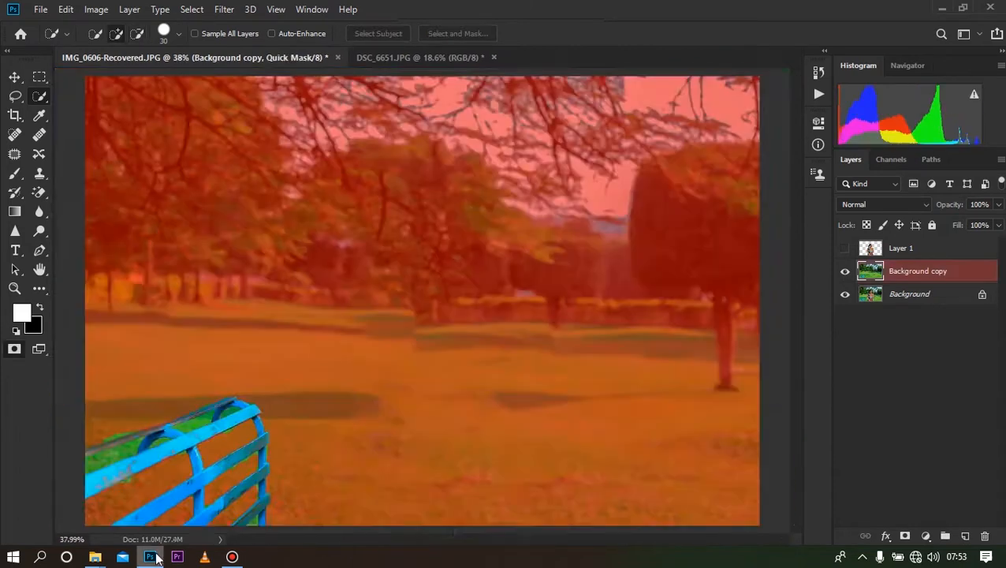
{"action": "scroll", "coordinate": [236, 457], "scroll_direction": "up", "scroll_amount": 5}
{"action": "key", "text": "b"}
{"action": "key", "text": "x"}
{"action": "left_click_drag", "start_coordinate": [425, 302], "coordinate": [440, 284]}
{"action": "left_click_drag", "start_coordinate": [581, 239], "coordinate": [582, 281]}
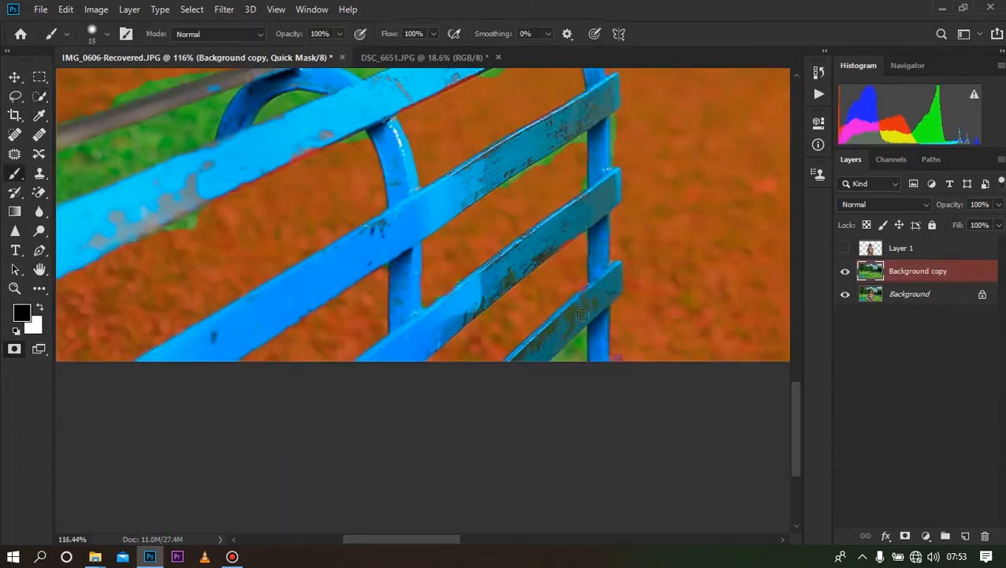
{"action": "left_click_drag", "start_coordinate": [582, 338], "coordinate": [557, 358]}
{"action": "left_click_drag", "start_coordinate": [580, 140], "coordinate": [503, 185]}
{"action": "left_click_drag", "start_coordinate": [616, 118], "coordinate": [615, 164]}
{"action": "scroll", "coordinate": [489, 118], "scroll_direction": "up", "scroll_amount": 2}
{"action": "left_click_drag", "start_coordinate": [367, 149], "coordinate": [322, 171]}
{"action": "scroll", "coordinate": [141, 314], "scroll_direction": "down", "scroll_amount": 3}
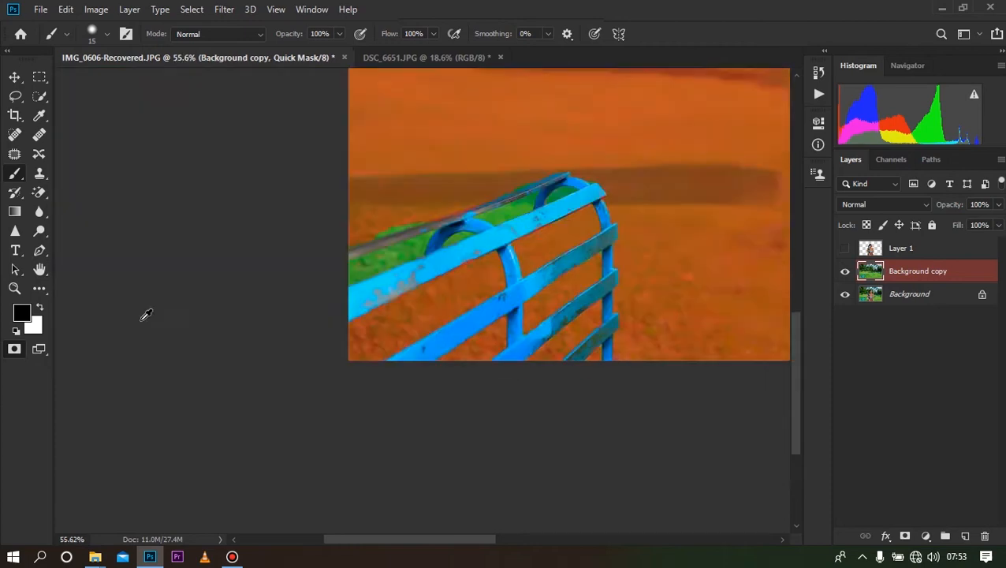
- Mask the grass inside the bench's near arch and along the dark top rail with a 9 px black brush
{"action": "scroll", "coordinate": [331, 245], "scroll_direction": "up", "scroll_amount": 3}
{"action": "key", "text": "bracketright"}
{"action": "key", "text": "x"}
{"action": "key", "text": "x"}
{"action": "key", "text": "bracketleft"}
{"action": "key", "text": "bracketleft"}
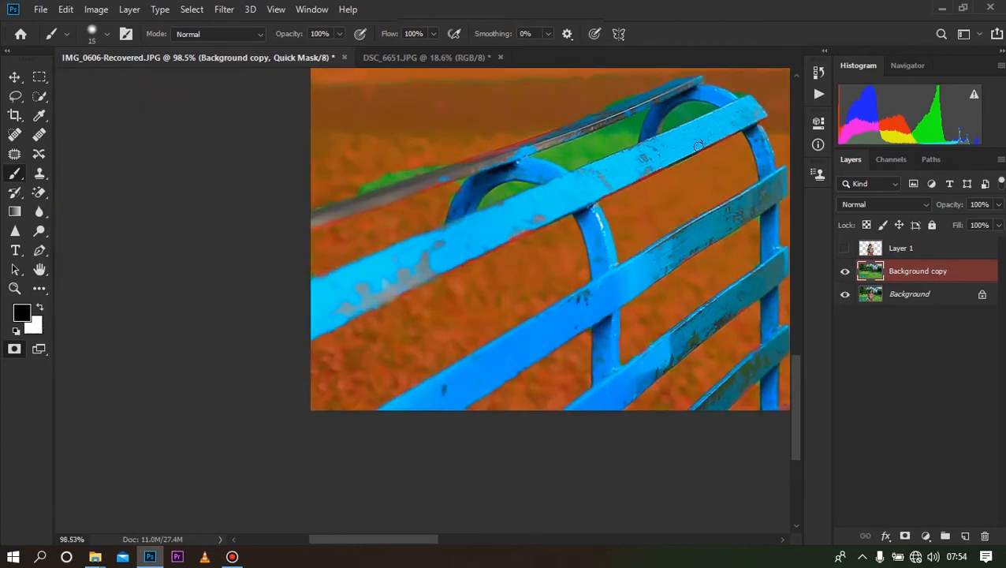
{"action": "left_click_drag", "start_coordinate": [482, 205], "coordinate": [534, 185]}
{"action": "left_click_drag", "start_coordinate": [437, 170], "coordinate": [360, 190]}
{"action": "scroll", "coordinate": [511, 118], "scroll_direction": "up", "scroll_amount": 1}
{"action": "scroll", "coordinate": [511, 117], "scroll_direction": "down", "scroll_amount": 3}
{"action": "scroll", "coordinate": [521, 173], "scroll_direction": "up", "scroll_amount": 7}
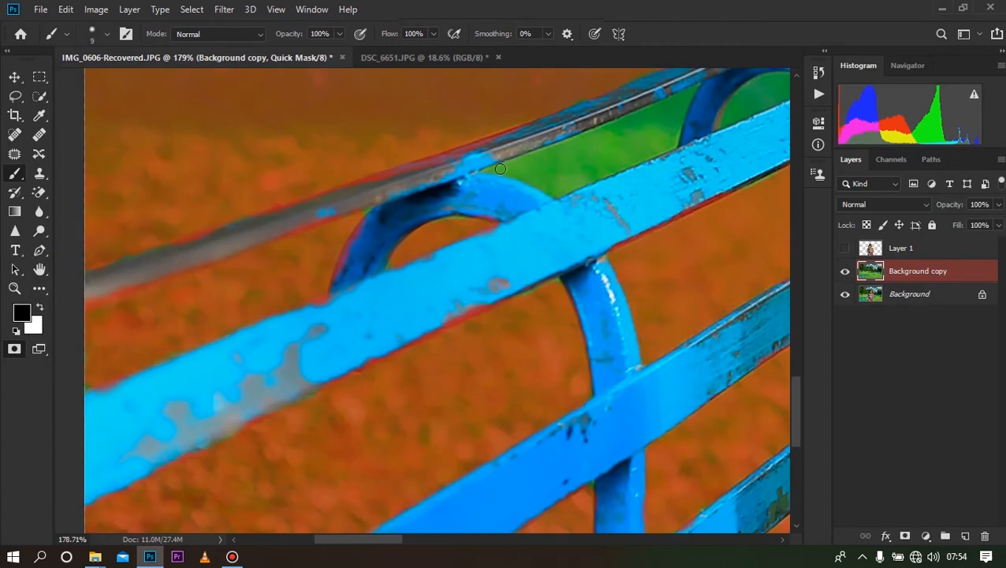
- Paint the Quick Mask over the green gap between the bench's dark top rail and the upper slat
{"action": "left_click_drag", "start_coordinate": [493, 167], "coordinate": [557, 191]}
{"action": "left_click_drag", "start_coordinate": [515, 162], "coordinate": [586, 141]}
{"action": "key", "text": "bracketright"}
{"action": "mouse_move", "coordinate": [557, 179]}
{"action": "left_mouse_down"}
{"action": "mouse_move", "coordinate": [637, 147]}
{"action": "mouse_move", "coordinate": [611, 130]}
{"action": "mouse_move", "coordinate": [675, 144]}
{"action": "mouse_move", "coordinate": [663, 109]}
{"action": "left_mouse_up"}
{"action": "key", "text": "bracketleft"}
{"action": "key", "text": "bracketleft"}
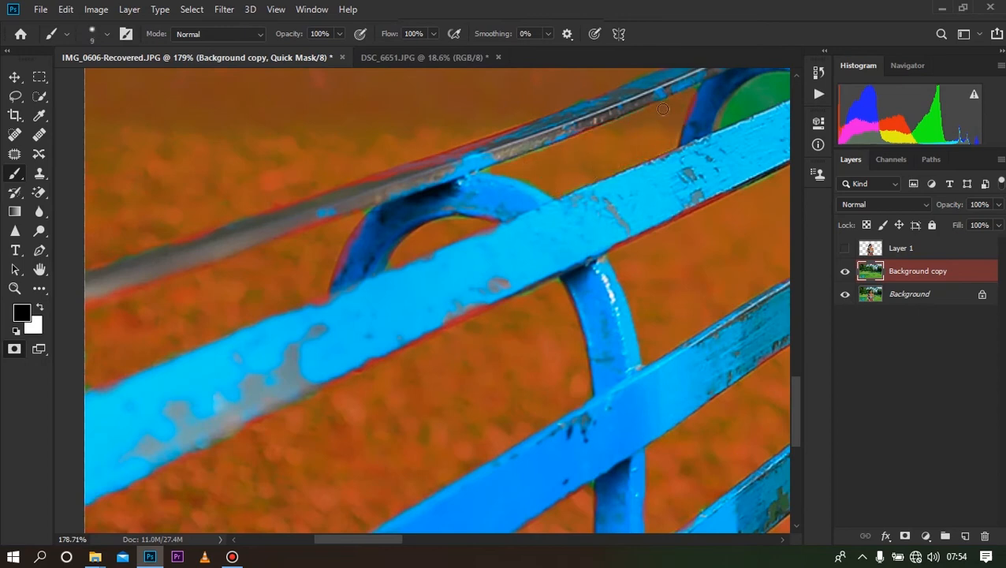
- Inspect the Quick Mask along the bench's slats and arched supports for any unmasked grass
{"action": "scroll", "coordinate": [554, 284], "scroll_direction": "down", "scroll_amount": 5}
{"action": "scroll", "coordinate": [710, 150], "scroll_direction": "up", "scroll_amount": 9}
{"action": "left_click_drag", "start_coordinate": [485, 225], "coordinate": [700, 151]}
{"action": "scroll", "coordinate": [701, 150], "scroll_direction": "down", "scroll_amount": 8}
{"action": "scroll", "coordinate": [676, 243], "scroll_direction": "up", "scroll_amount": 6}
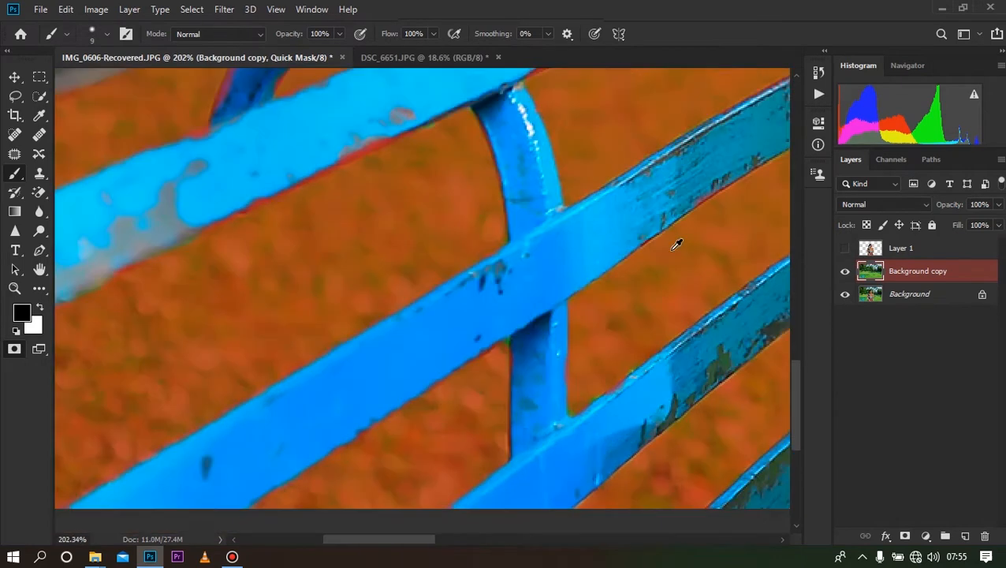
{"action": "scroll", "coordinate": [268, 385], "scroll_direction": "down", "scroll_amount": 15}
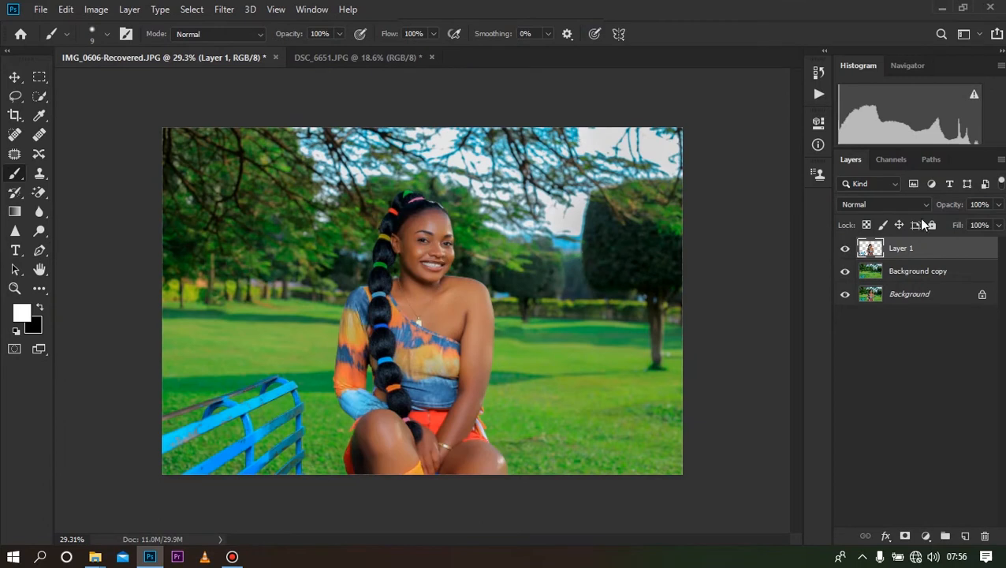
- Hide Layer 1, outline the bench on the Background copy with the Patch tool, and remove it with a Content-Aware fill
{"action": "left_click", "coordinate": [900, 271]}
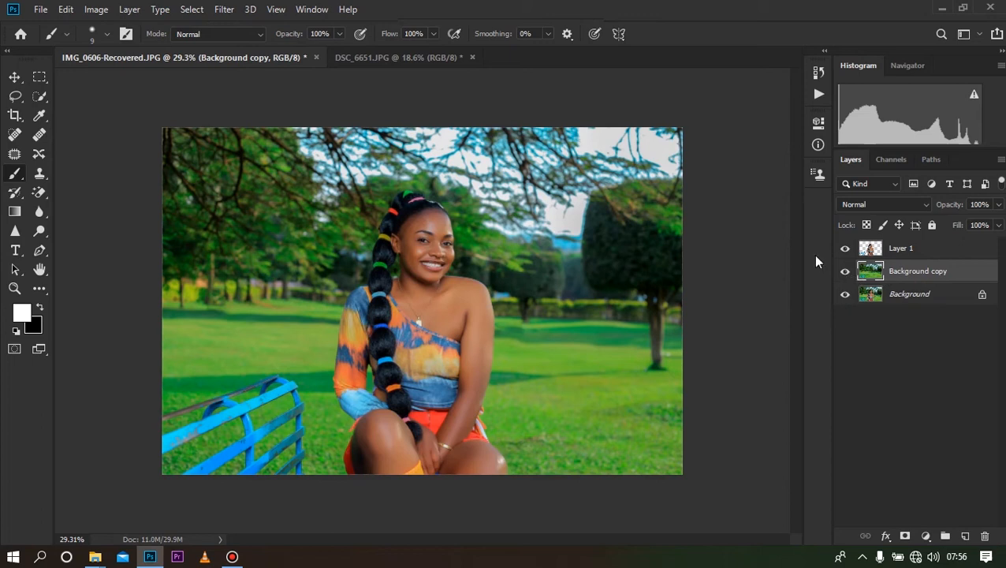
{"action": "left_click", "coordinate": [845, 249]}
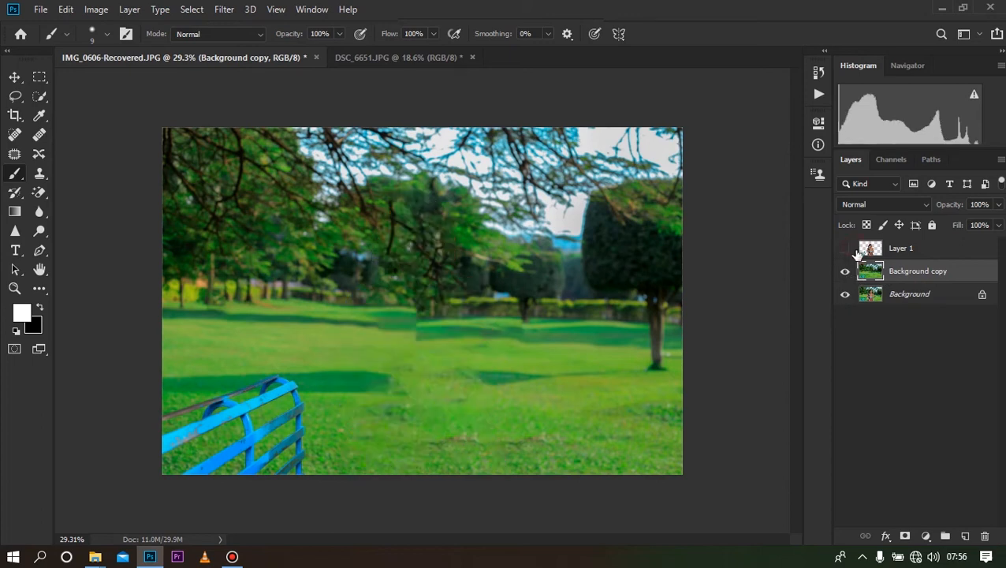
{"action": "left_click", "coordinate": [15, 154]}
{"action": "mouse_move", "coordinate": [164, 404]}
{"action": "left_mouse_down"}
{"action": "mouse_move", "coordinate": [235, 367]}
{"action": "mouse_move", "coordinate": [281, 365]}
{"action": "mouse_move", "coordinate": [318, 400]}
{"action": "mouse_move", "coordinate": [328, 465]}
{"action": "mouse_move", "coordinate": [163, 503]}
{"action": "mouse_move", "coordinate": [122, 443]}
{"action": "mouse_move", "coordinate": [154, 356]}
{"action": "left_mouse_up"}
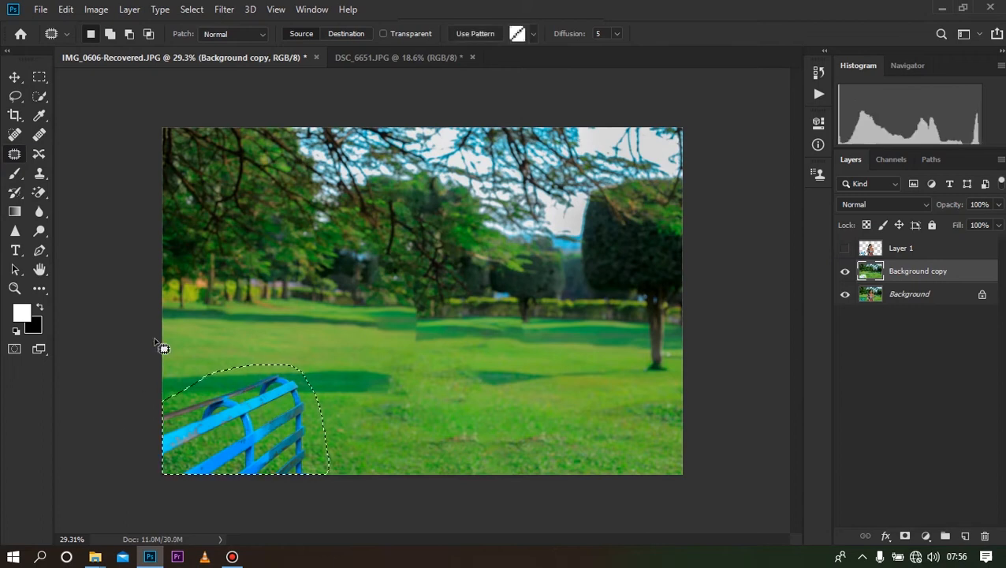
{"action": "right_click", "coordinate": [422, 218]}
{"action": "left_click", "coordinate": [450, 396]}
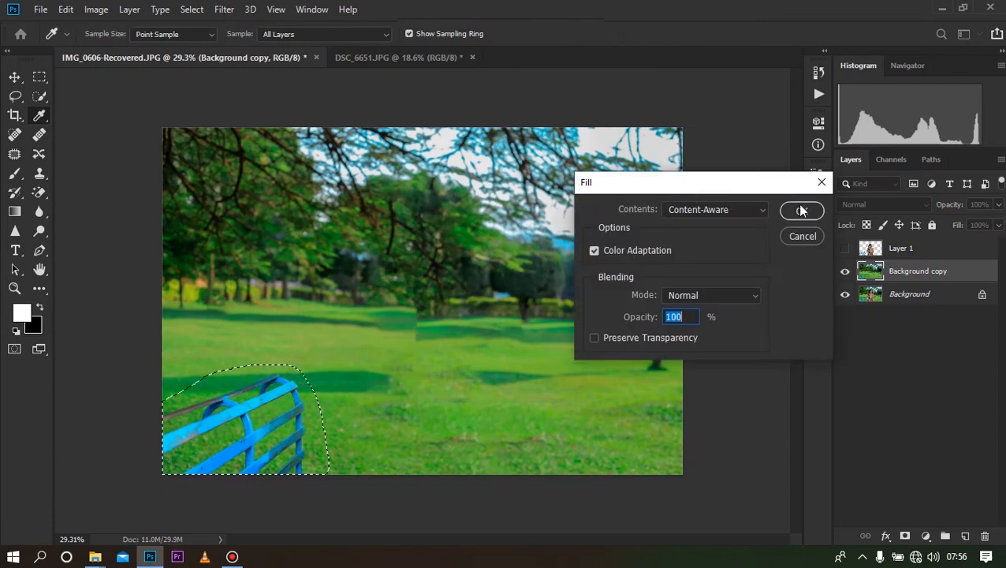
{"action": "left_click", "coordinate": [809, 209]}
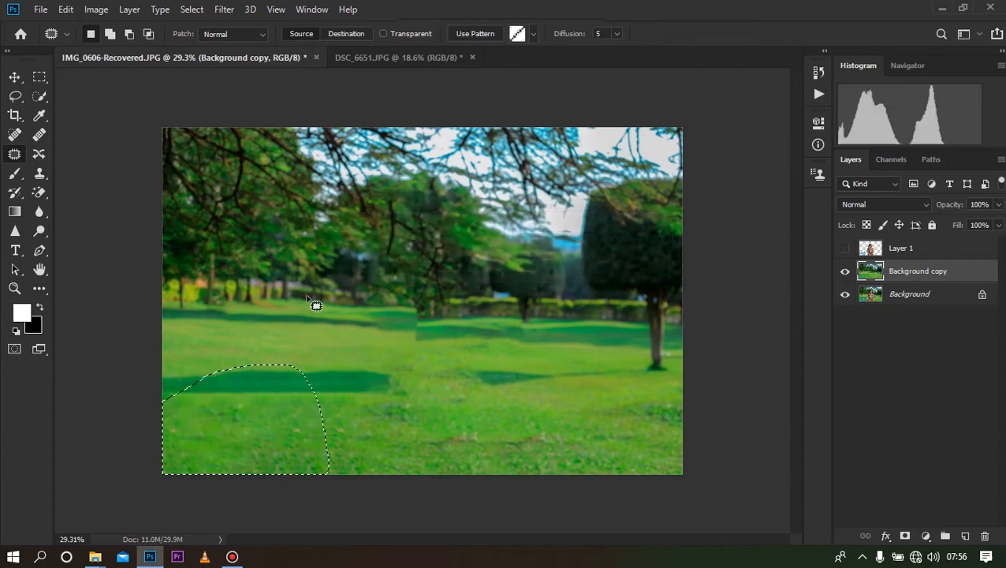
{"action": "key", "text": "ctrl+d"}
- Patch the uneven grass in the middle of the lawn with grass sampled from the bench's former area
{"action": "mouse_move", "coordinate": [415, 345]}
{"action": "left_mouse_down"}
{"action": "mouse_move", "coordinate": [395, 455]}
{"action": "mouse_move", "coordinate": [426, 341]}
{"action": "left_mouse_up"}
{"action": "left_click_drag", "start_coordinate": [472, 394], "coordinate": [292, 409]}
{"action": "key", "text": "ctrl+d"}
- Try patching the grass at the end of the long shadow with grass from its left, then undo that patch
{"action": "left_click_drag", "start_coordinate": [386, 365], "coordinate": [430, 419]}
{"action": "left_click_drag", "start_coordinate": [347, 411], "coordinate": [316, 366]}
{"action": "key", "text": "ctrl+d"}
{"action": "key", "text": "ctrl+z"}
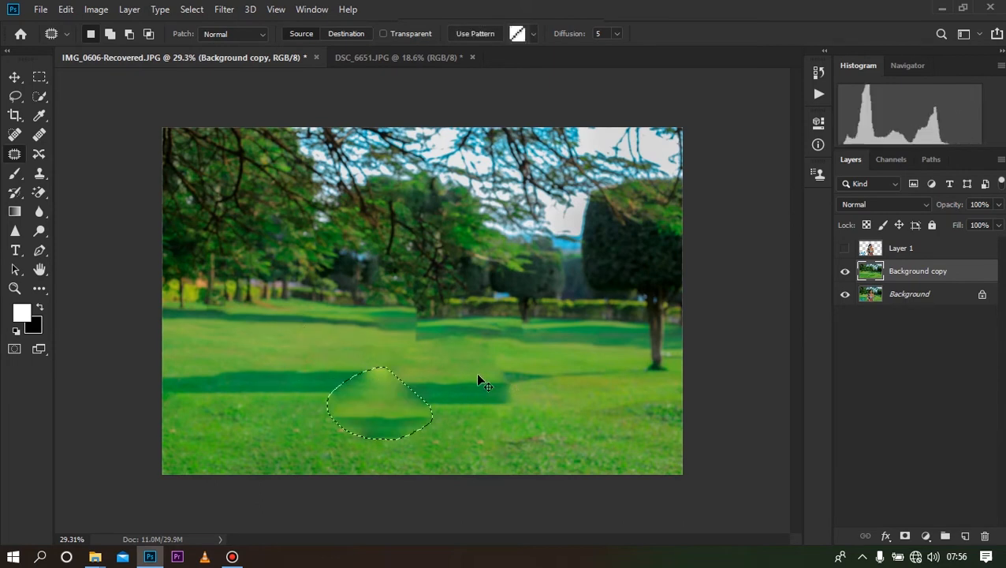
{"action": "key", "text": "ctrl+z"}
{"action": "key", "text": "ctrl+z"}
{"action": "scroll", "coordinate": [482, 291], "scroll_direction": "down", "scroll_amount": 5}
{"action": "scroll", "coordinate": [487, 295], "scroll_direction": "up", "scroll_amount": 4}
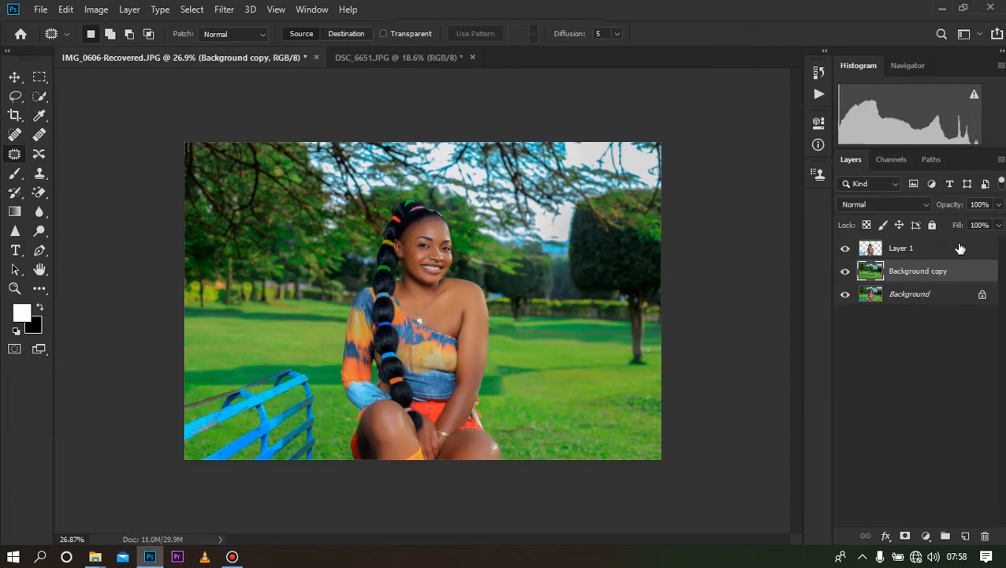
- Try a Field Blur on the Background copy, raising the blur to 304 and lowering it to about 45, then discard it
{"action": "left_click", "coordinate": [228, 16]}
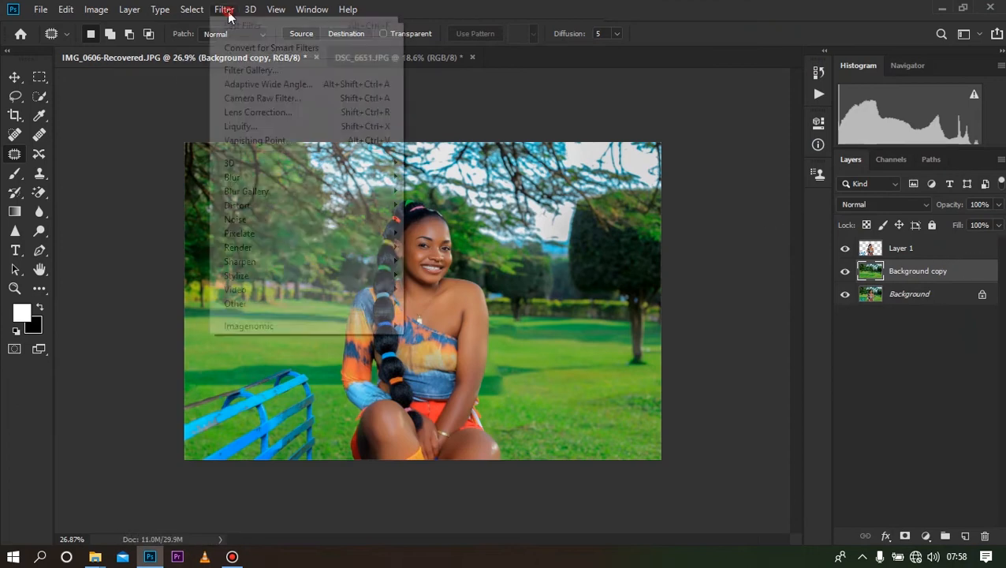
{"action": "mouse_move", "coordinate": [286, 197]}
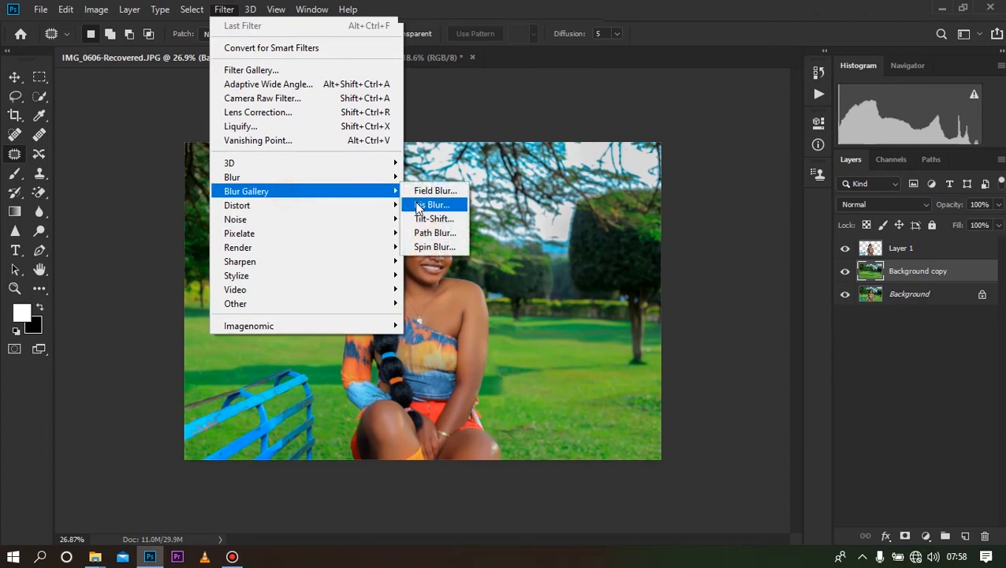
{"action": "left_click", "coordinate": [418, 193]}
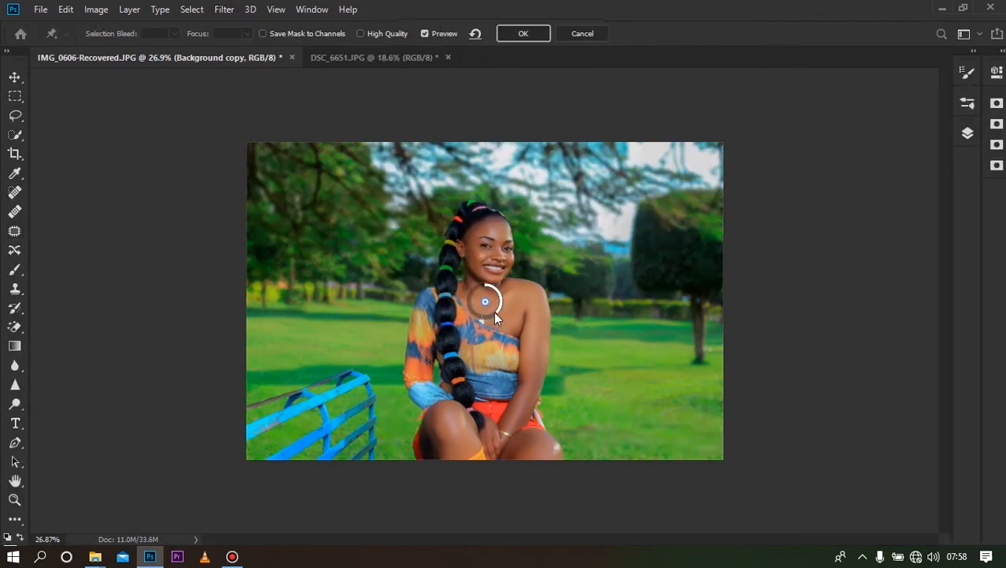
{"action": "left_click_drag", "start_coordinate": [495, 313], "coordinate": [471, 278]}
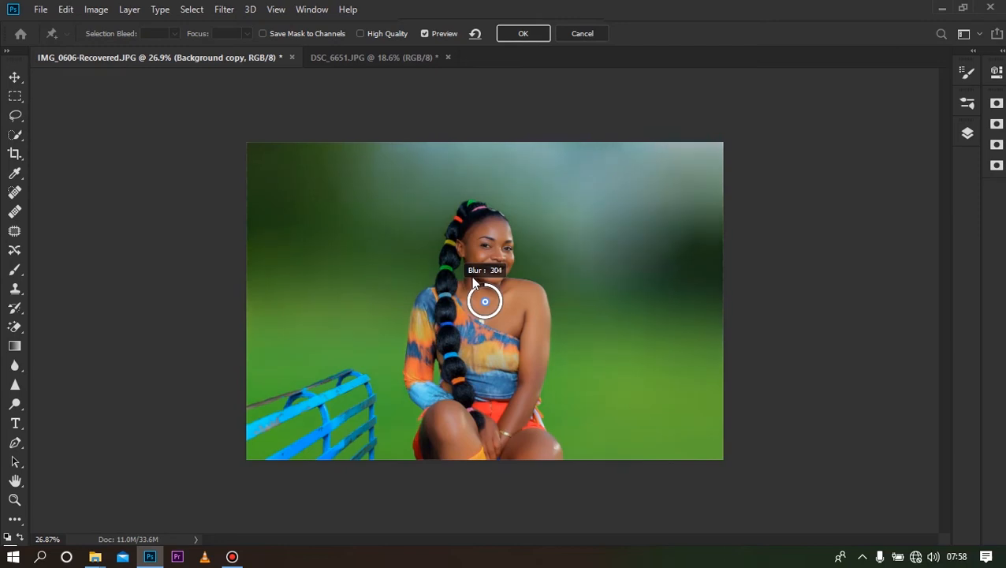
{"action": "left_click_drag", "start_coordinate": [470, 284], "coordinate": [476, 315]}
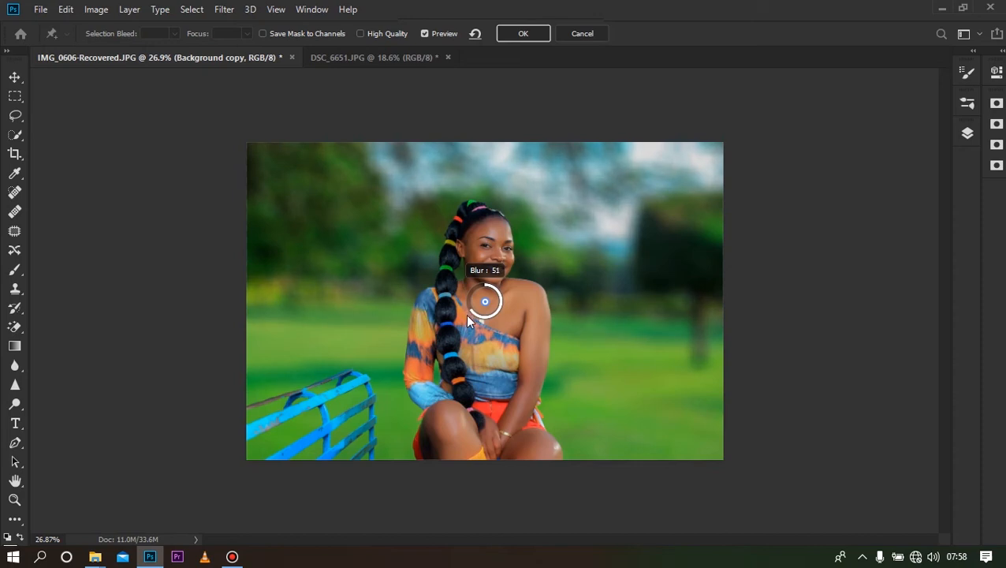
{"action": "left_click_drag", "start_coordinate": [466, 315], "coordinate": [468, 319]}
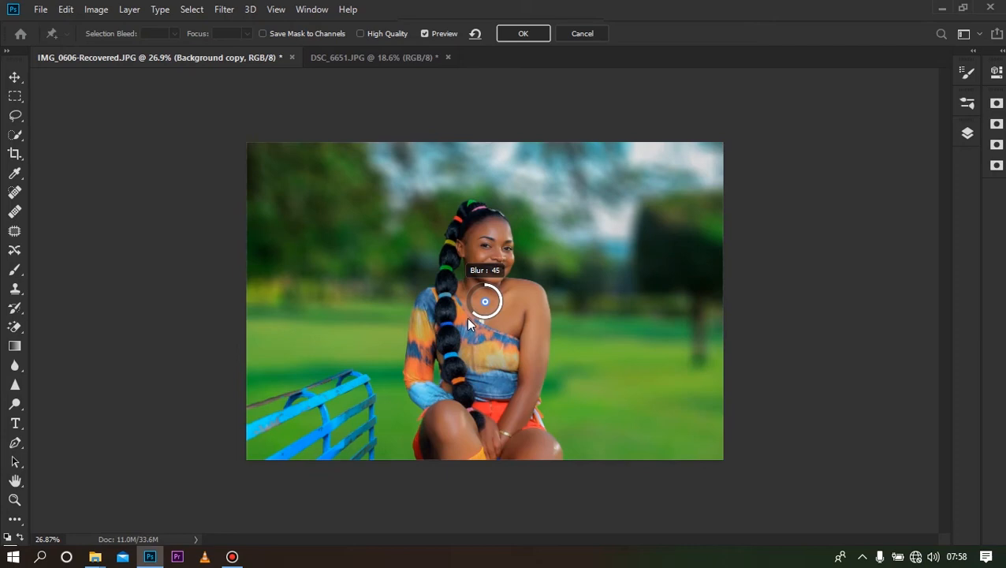
{"action": "left_click_drag", "start_coordinate": [468, 319], "coordinate": [469, 317]}
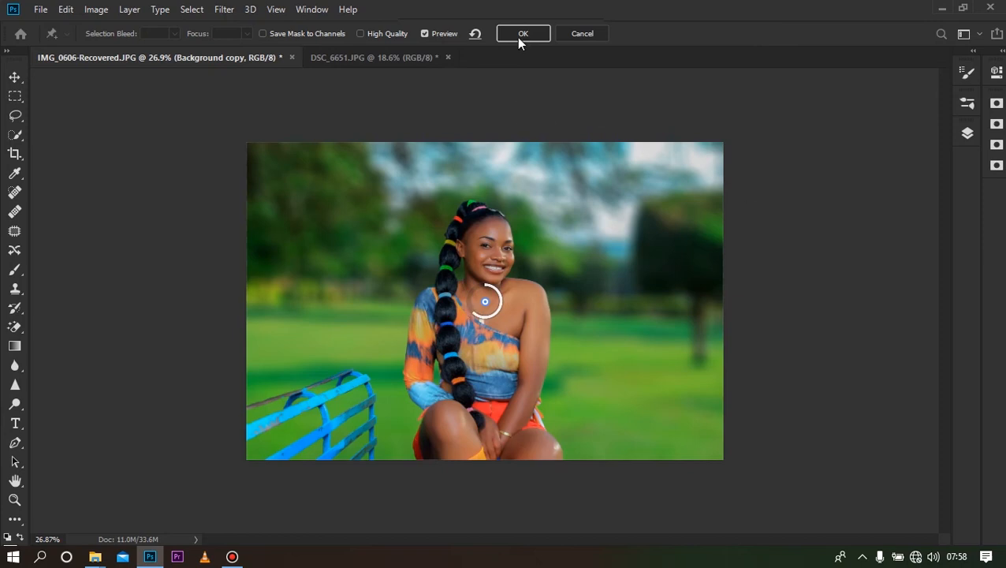
{"action": "left_click", "coordinate": [581, 34]}
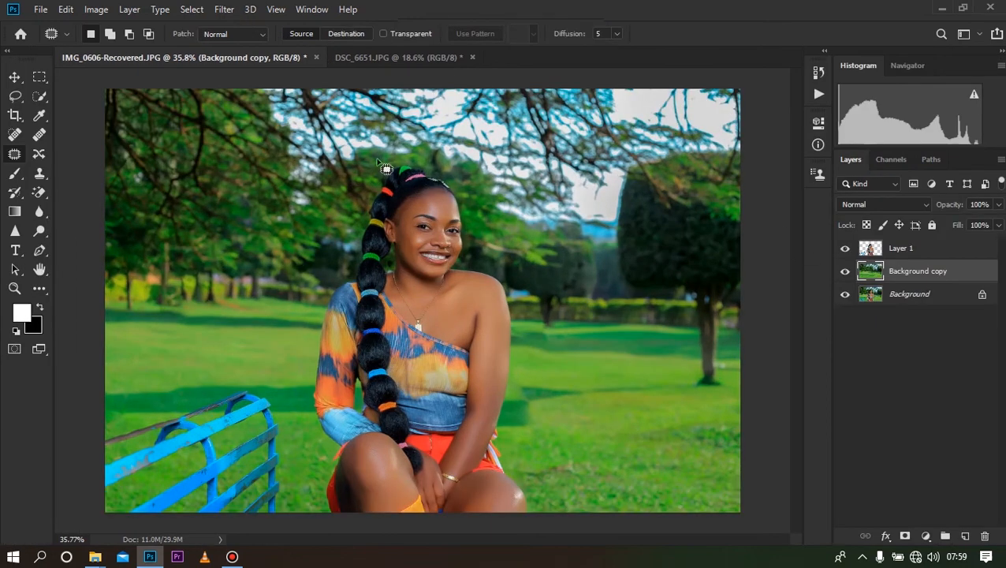
- Apply a Lens Blur with a radius of 49 to the Background copy and compare it with the original background
{"action": "left_click", "coordinate": [224, 8]}
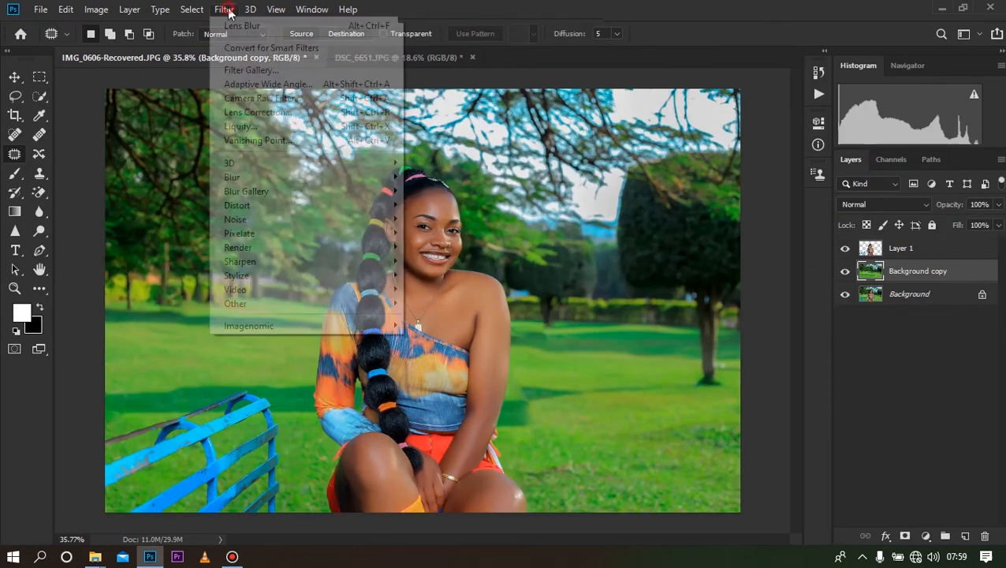
{"action": "mouse_move", "coordinate": [387, 178]}
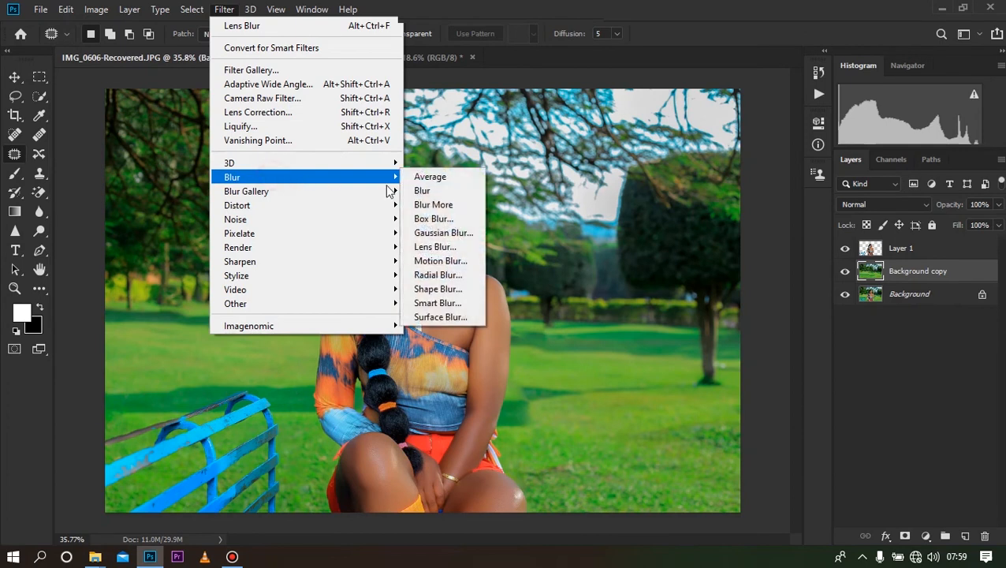
{"action": "left_click", "coordinate": [438, 246]}
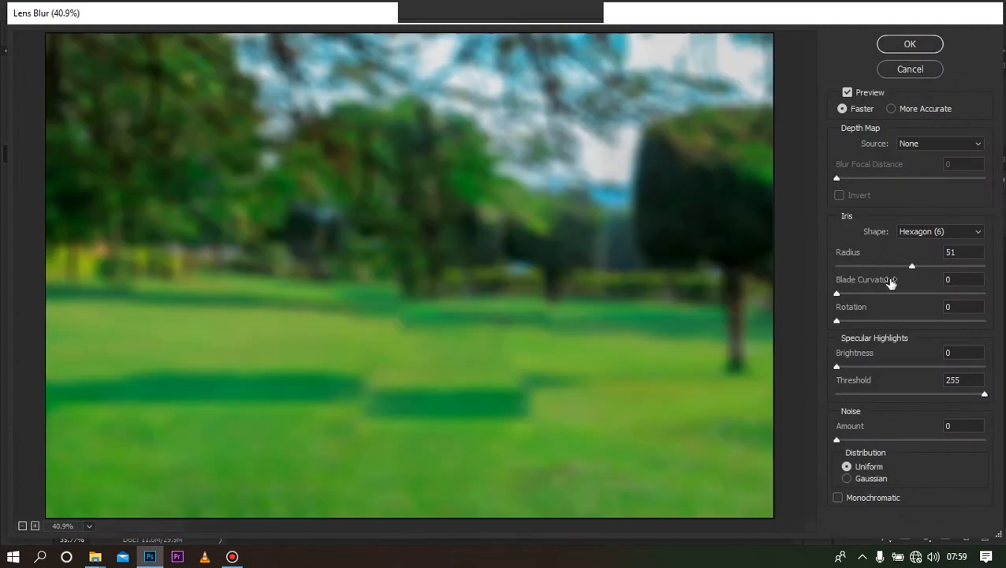
{"action": "mouse_move", "coordinate": [913, 267]}
{"action": "left_mouse_down"}
{"action": "mouse_move", "coordinate": [850, 268]}
{"action": "mouse_move", "coordinate": [905, 273]}
{"action": "left_mouse_up"}
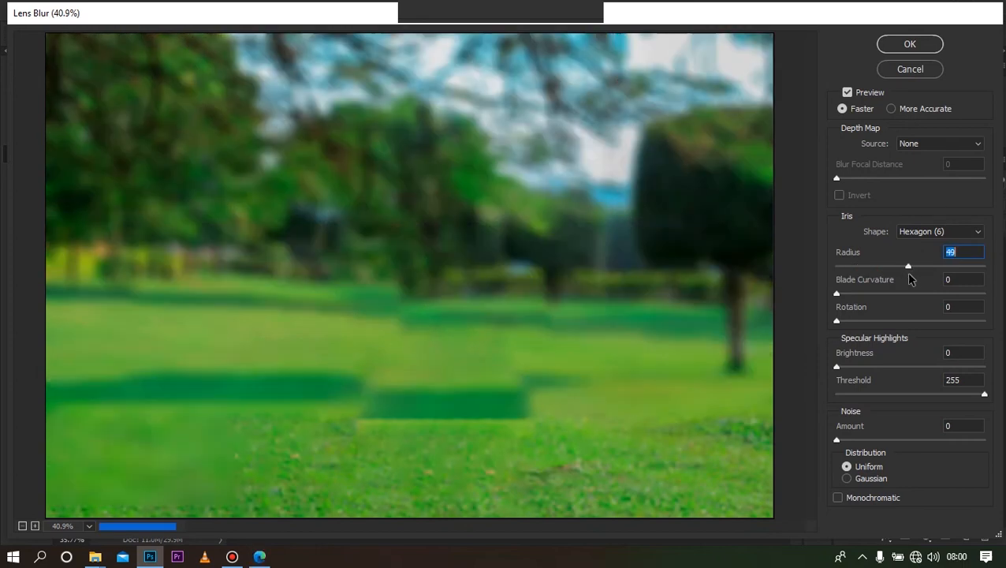
{"action": "left_click", "coordinate": [907, 44]}
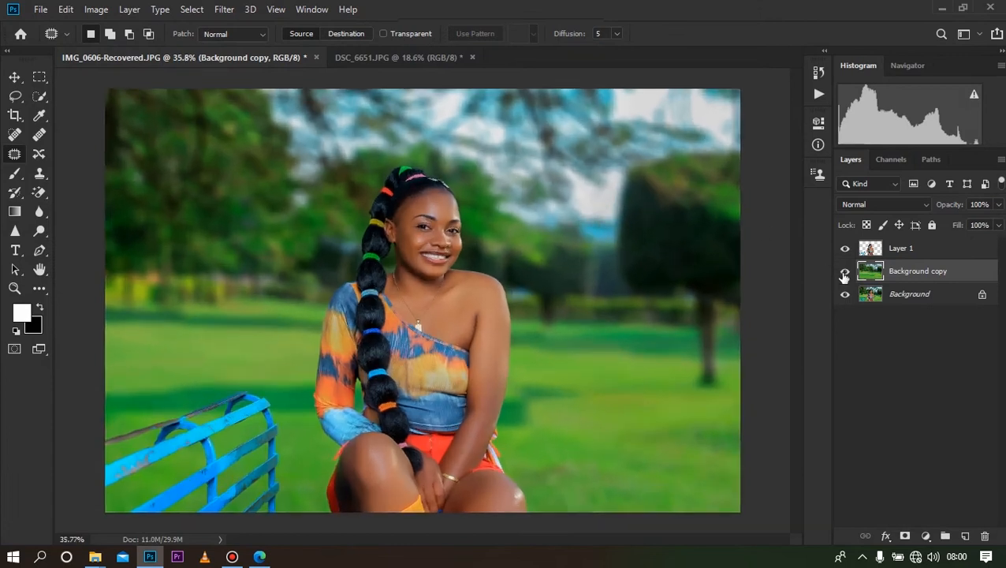
{"action": "left_click", "coordinate": [845, 271]}
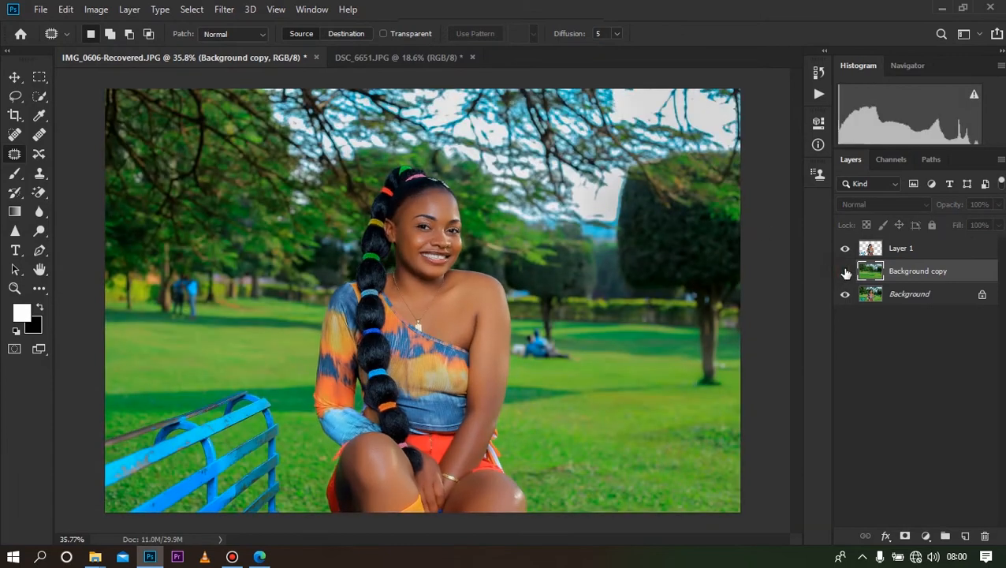
{"action": "left_click", "coordinate": [845, 272]}
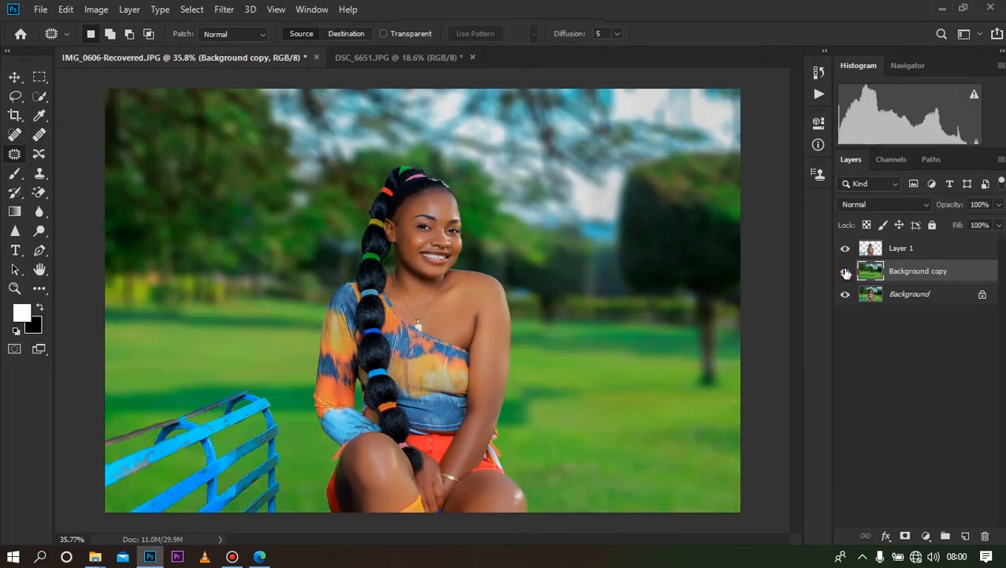
- Repeat the last Lens Blur on the Background copy, then compare before and after and check the woman's edges up close
{"action": "left_click", "coordinate": [224, 9]}
{"action": "left_click", "coordinate": [242, 26]}
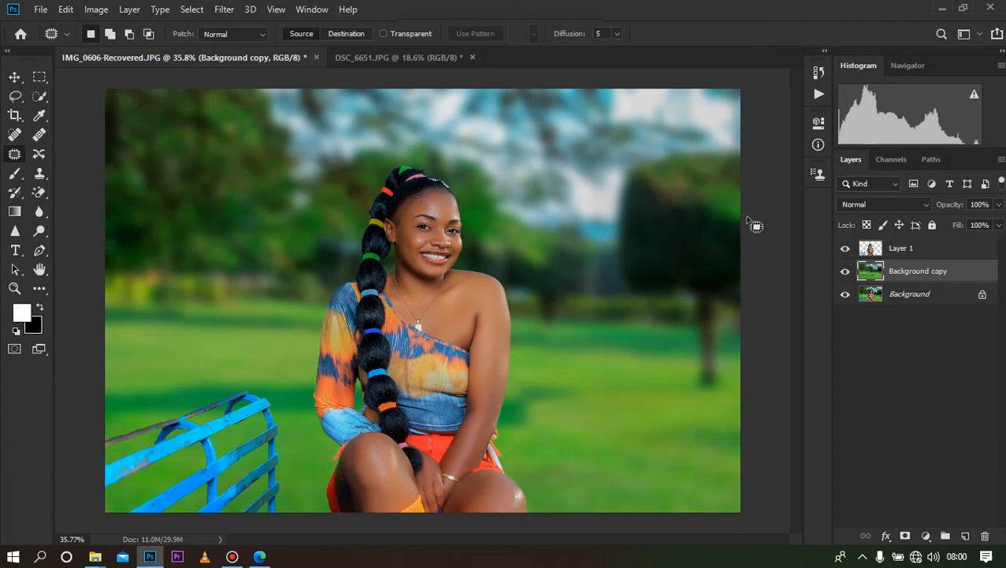
{"action": "left_click", "coordinate": [847, 273]}
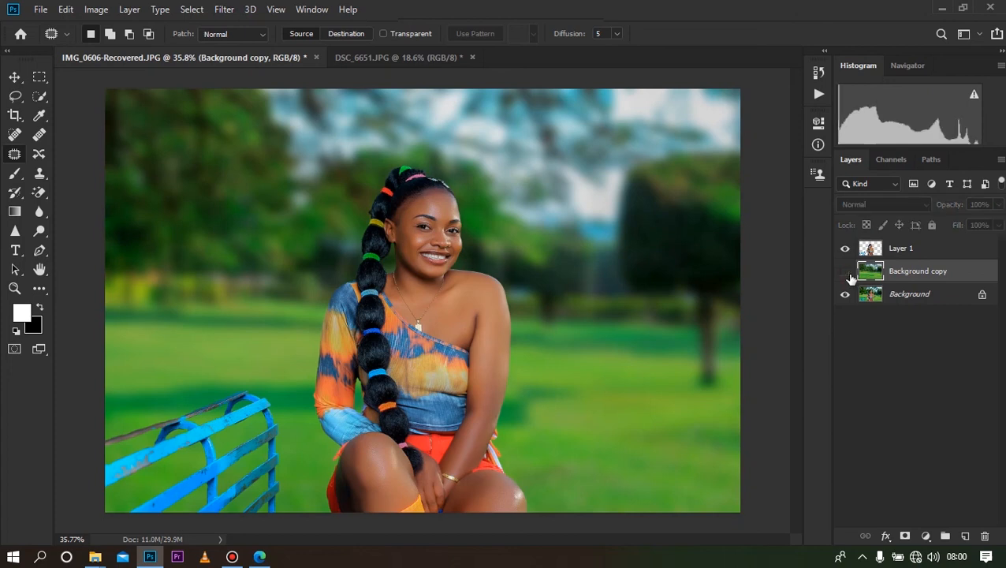
{"action": "left_click", "coordinate": [846, 272]}
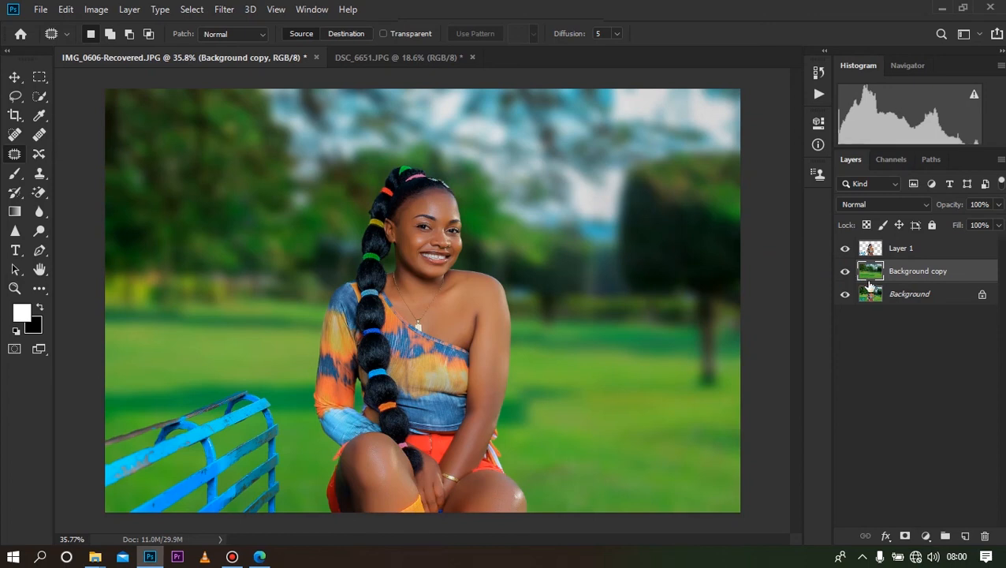
{"action": "scroll", "coordinate": [421, 291], "scroll_direction": "up", "scroll_amount": 5}
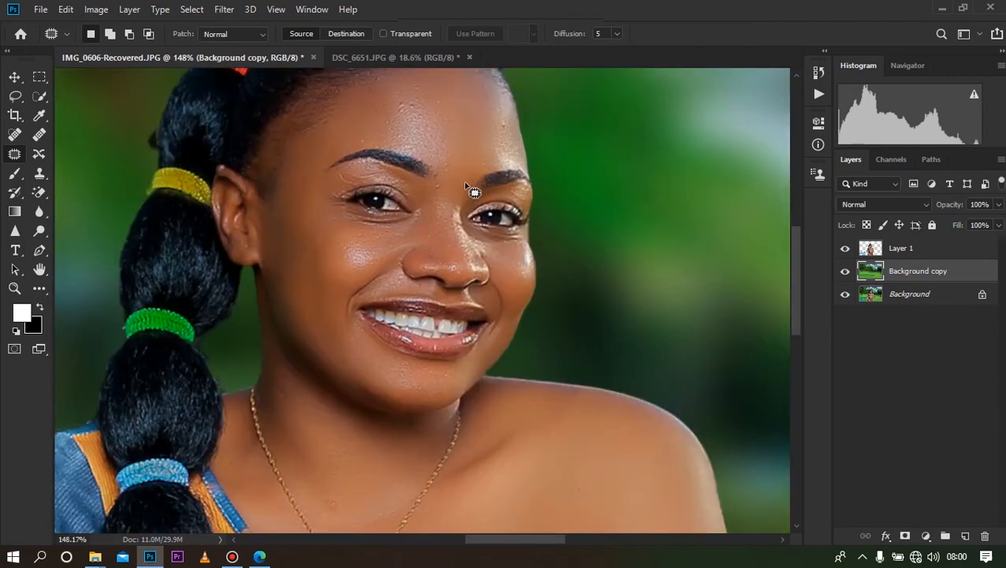
{"action": "scroll", "coordinate": [536, 174], "scroll_direction": "down", "scroll_amount": 4}
{"action": "scroll", "coordinate": [552, 171], "scroll_direction": "down", "scroll_amount": 3}
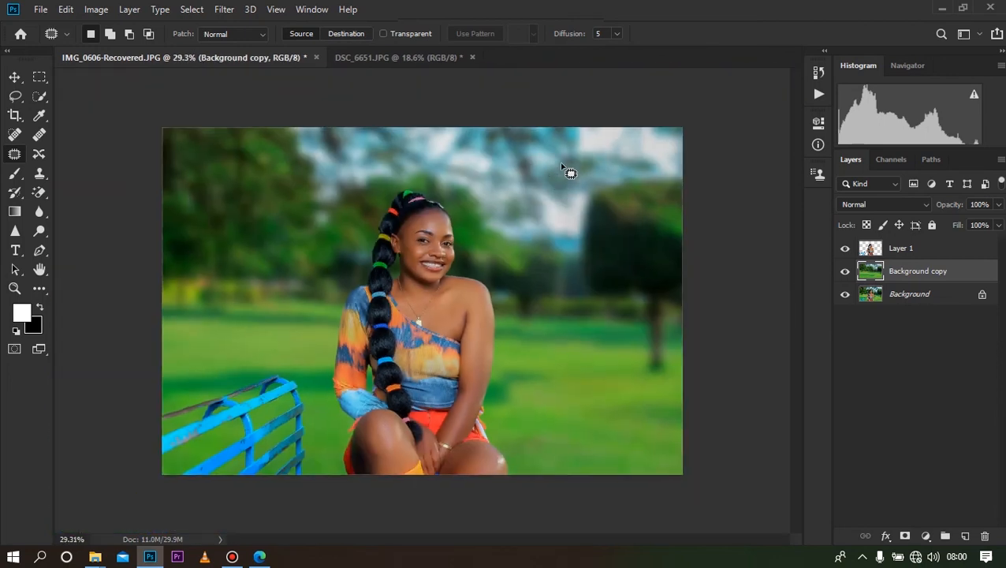
{"action": "scroll", "coordinate": [566, 169], "scroll_direction": "up", "scroll_amount": 1}
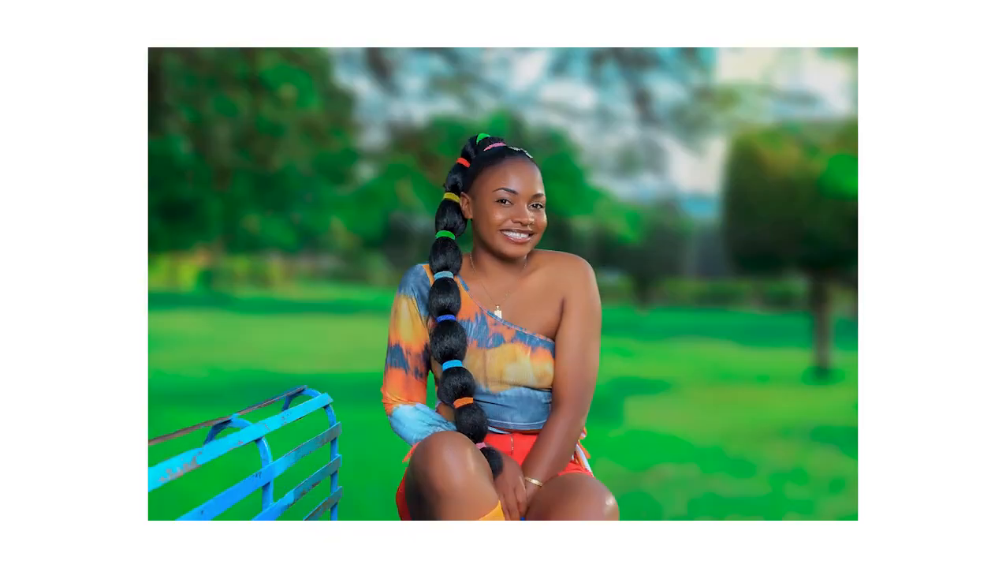